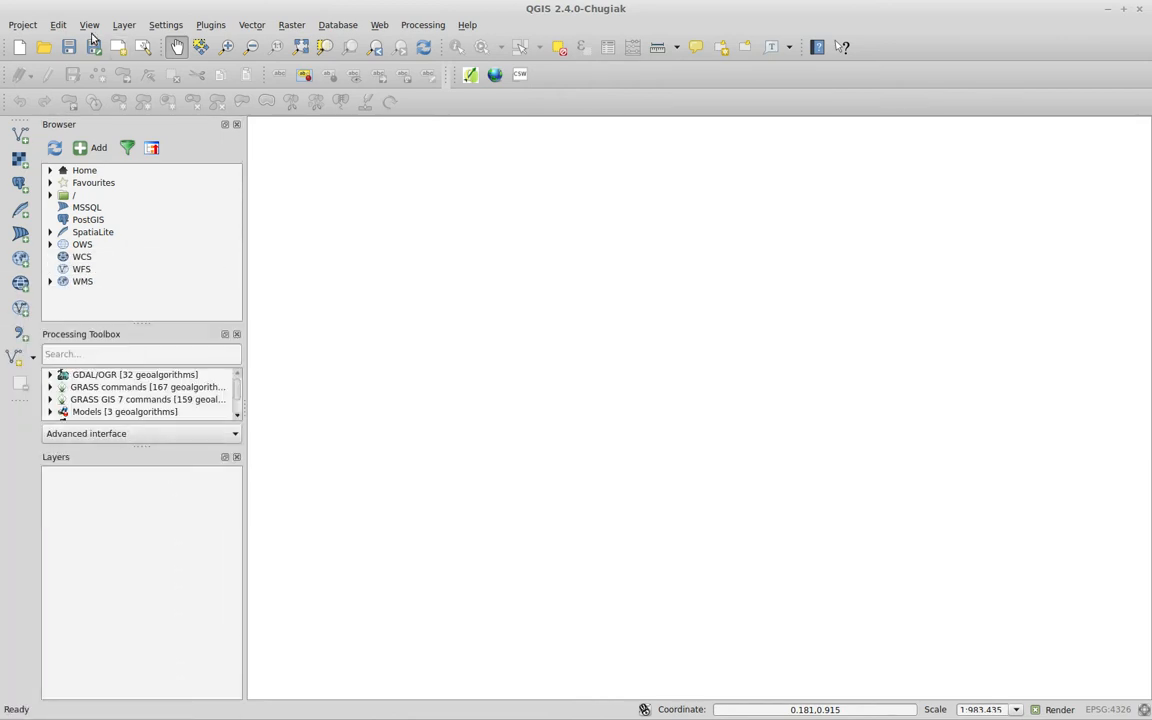
- Open the recent project ForVideos
click(23, 25)
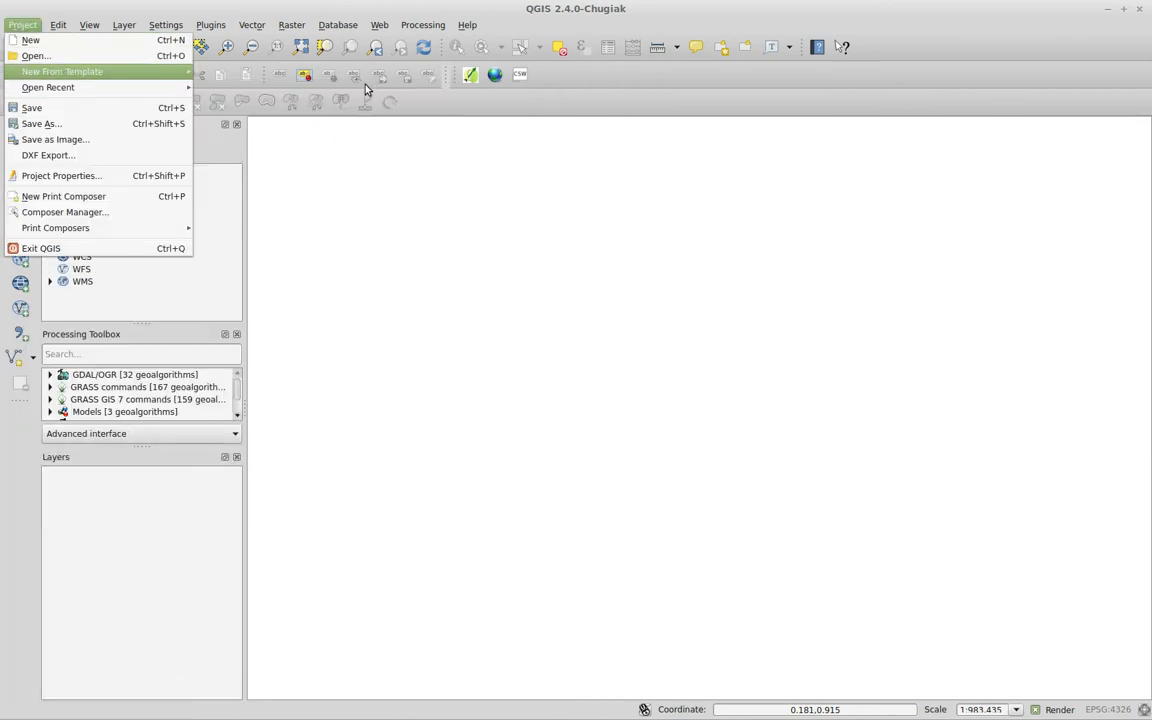
mouse_move(150, 87)
click(231, 88)
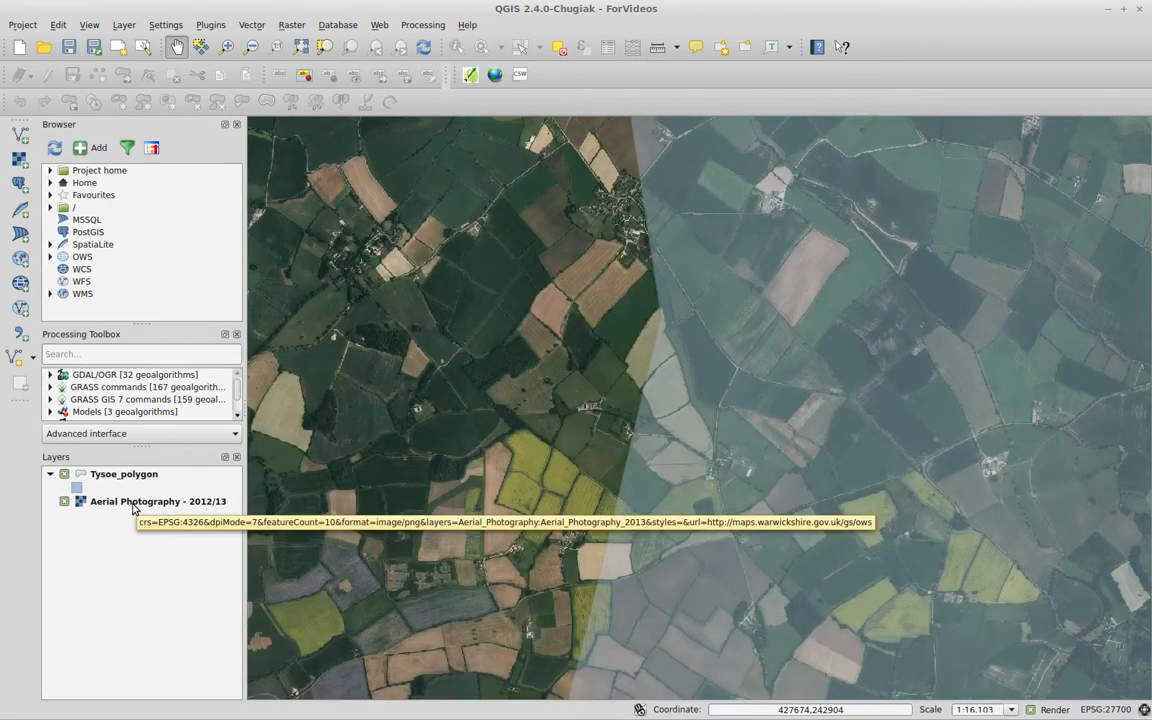
- Bring the south-eastern edge of the Tysoe_polygon layer into view, hiding the Aerial Photography - 2012/13 layer while locating it and showing it again
click(63, 504)
click(98, 475)
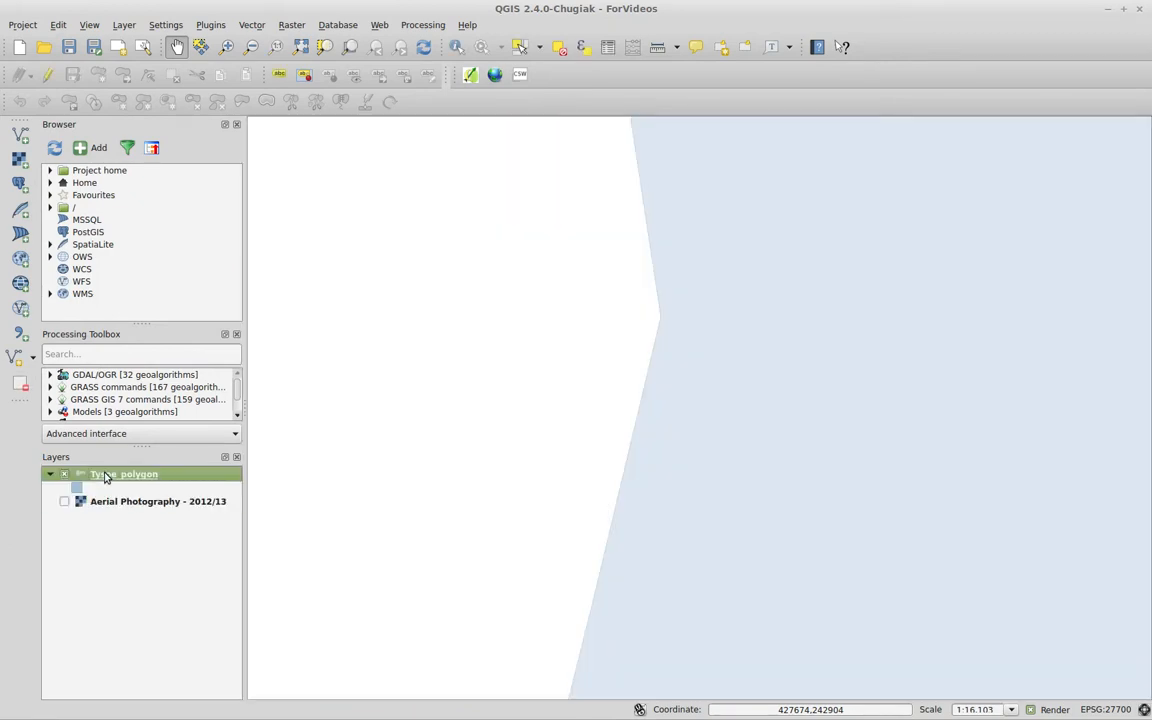
right_click(104, 477)
click(176, 219)
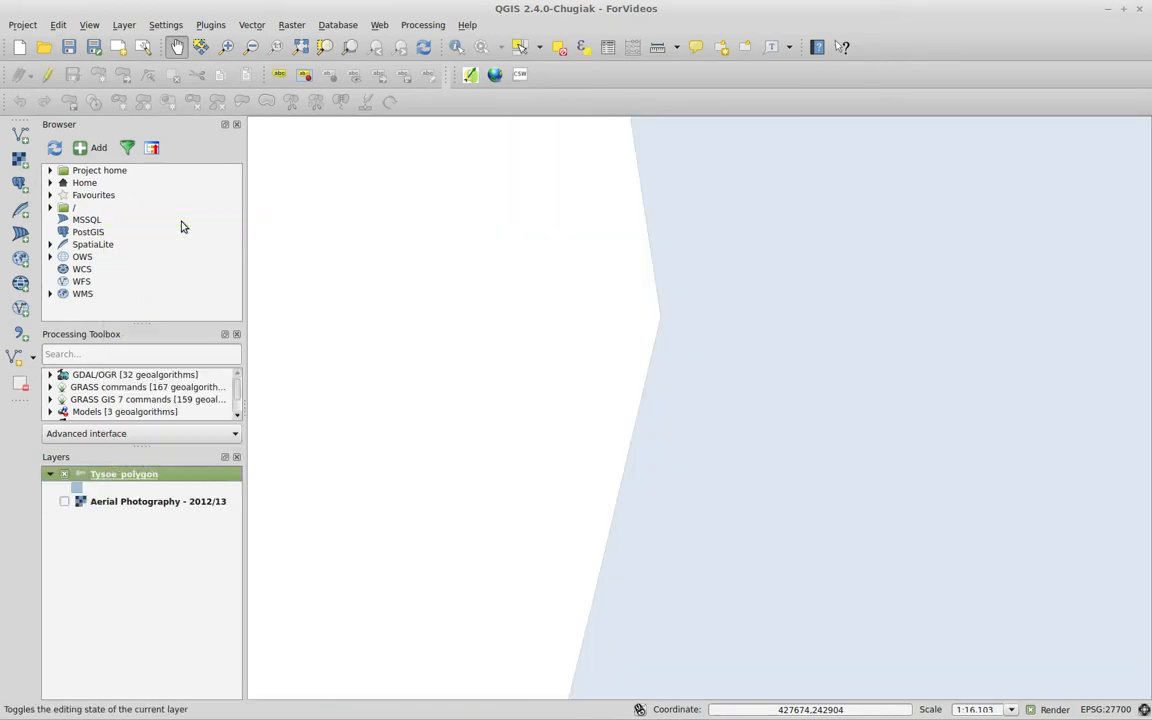
click(228, 48)
drag(736, 638, 842, 543)
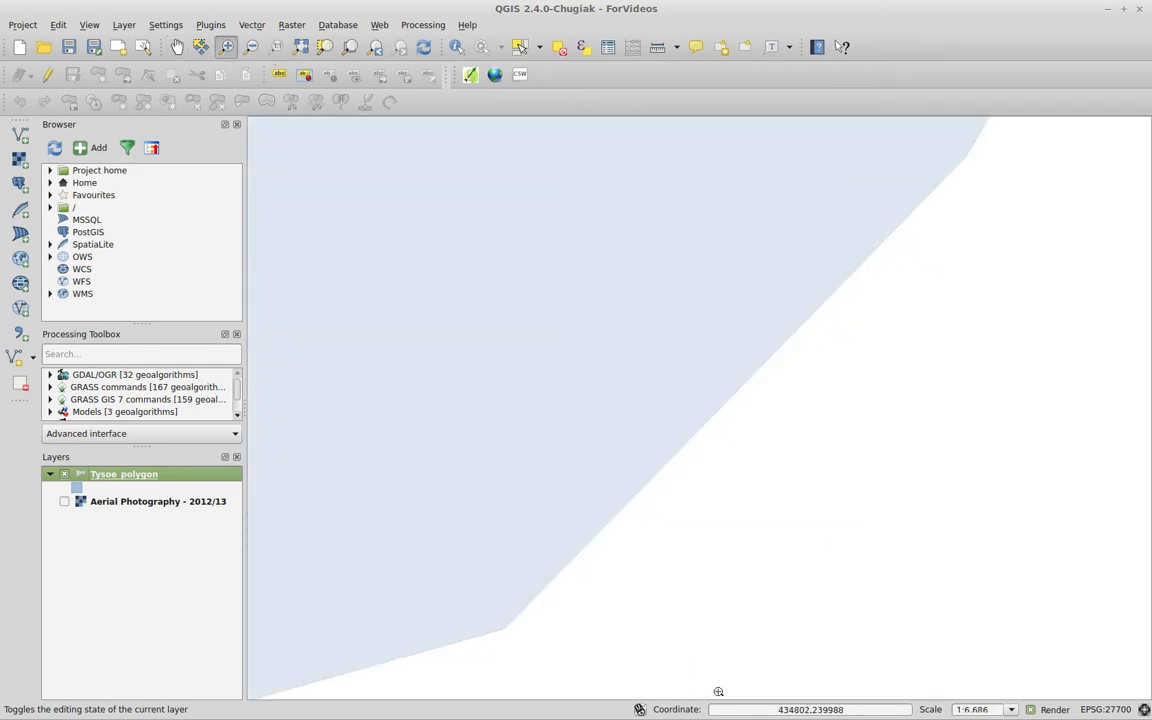
click(64, 502)
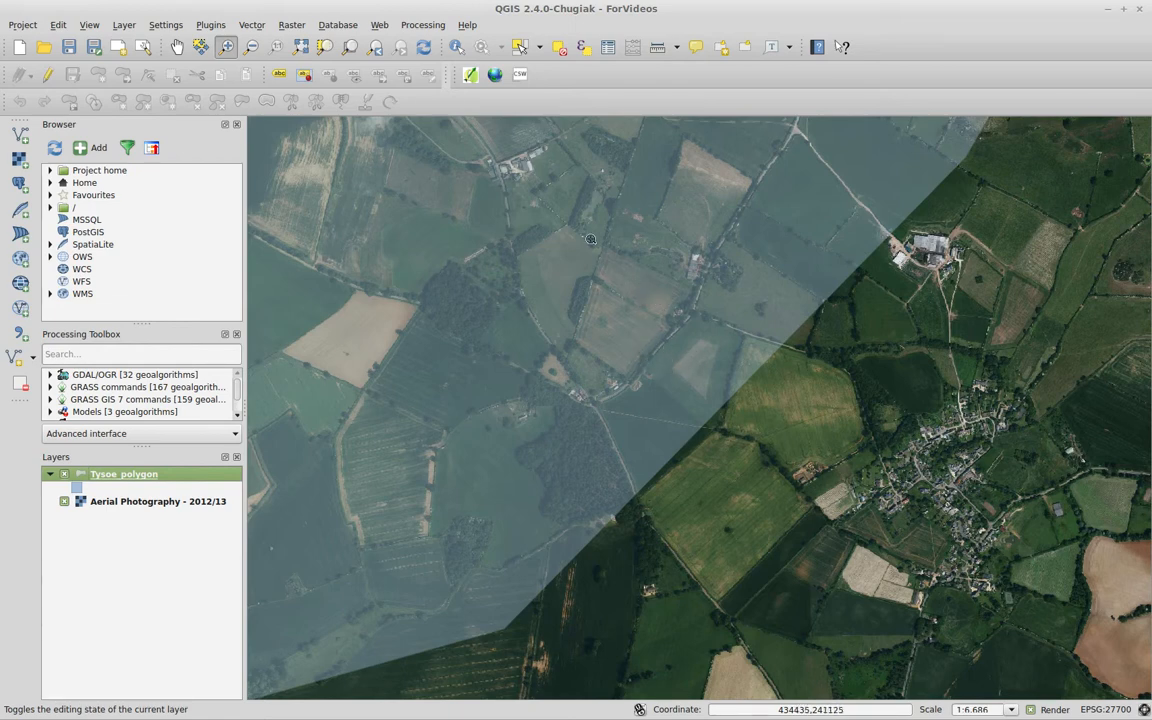
- Follow the polygon's eastern boundary north to the fields beside it and set the map scale to 1:2,500
click(176, 46)
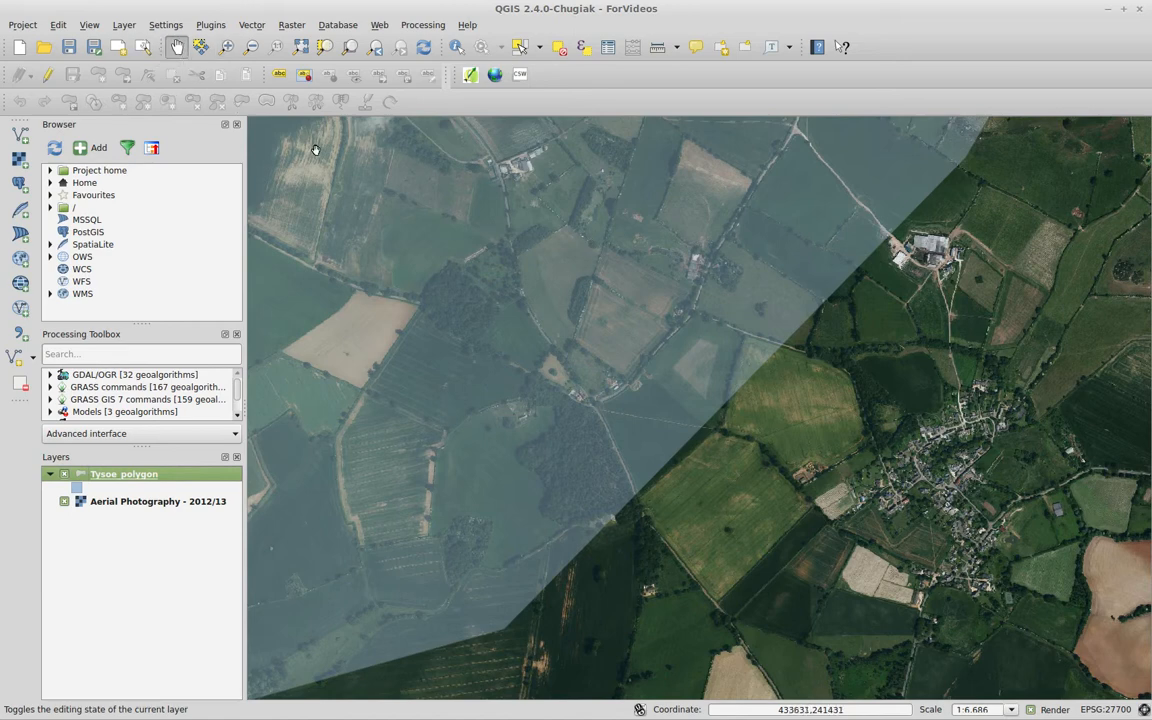
drag(655, 300, 564, 530)
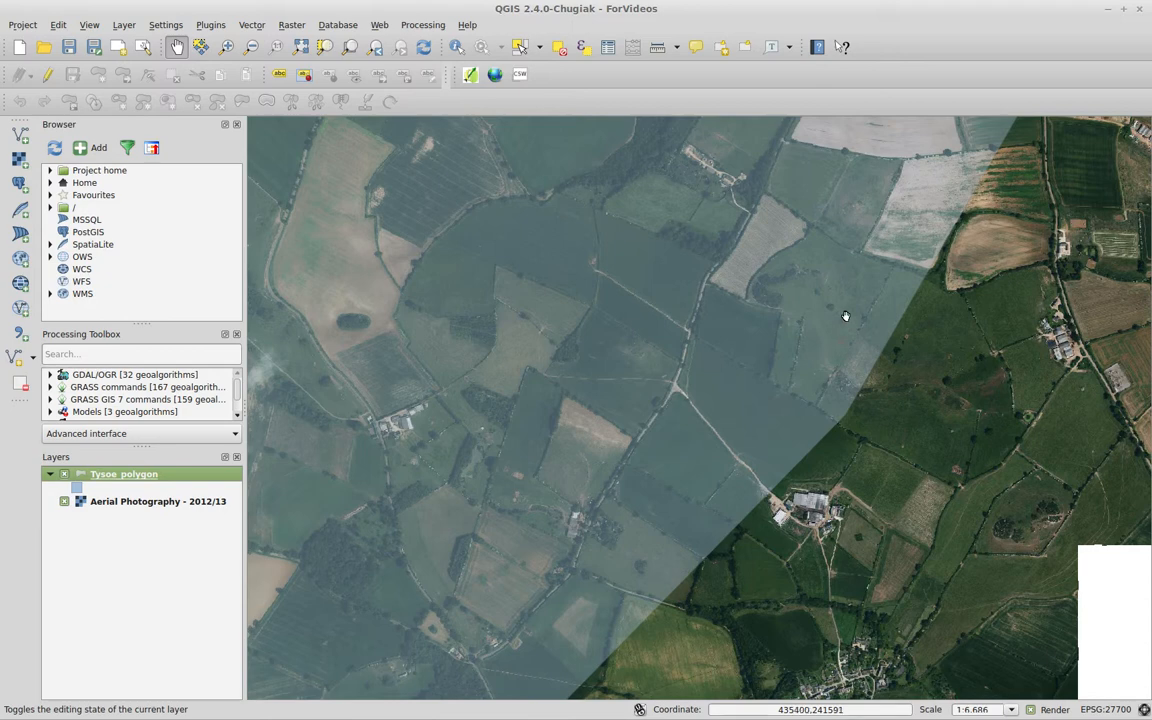
drag(836, 296, 664, 392)
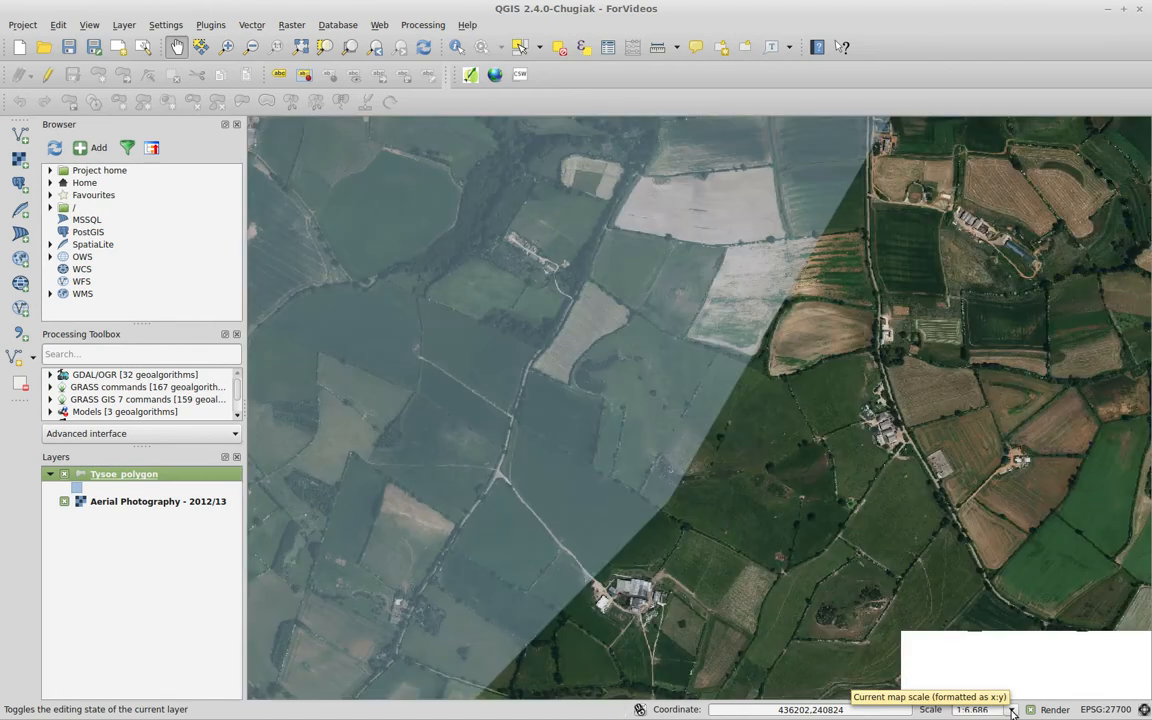
click(1012, 710)
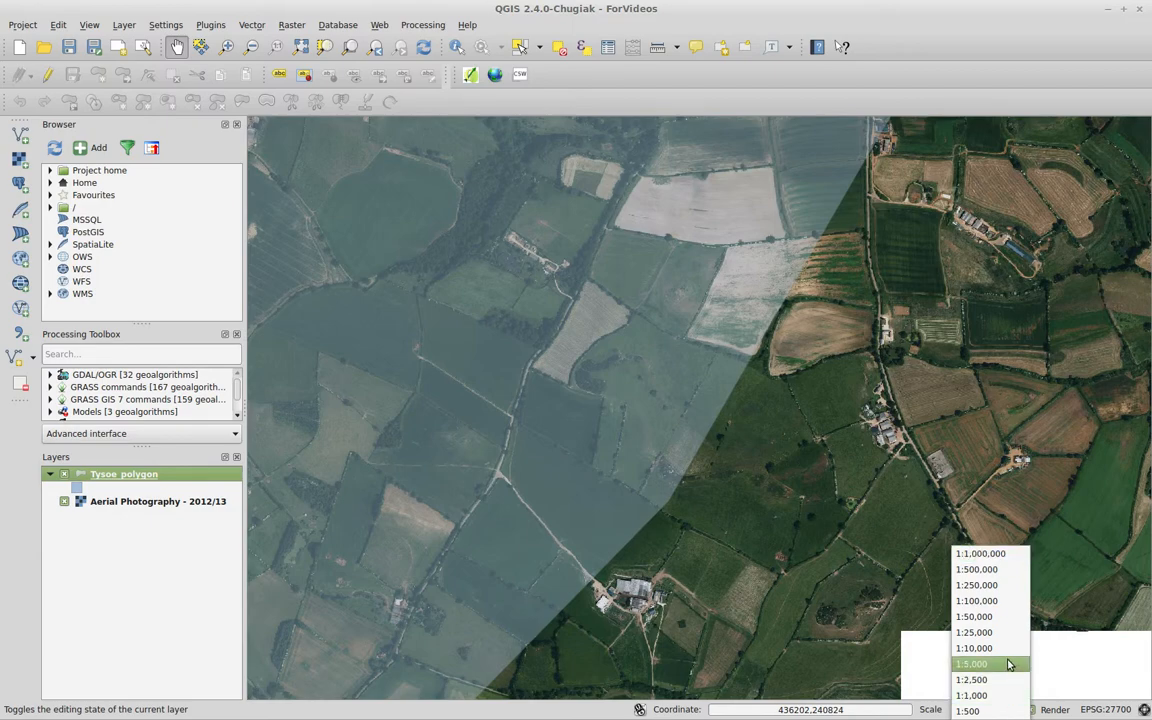
click(990, 679)
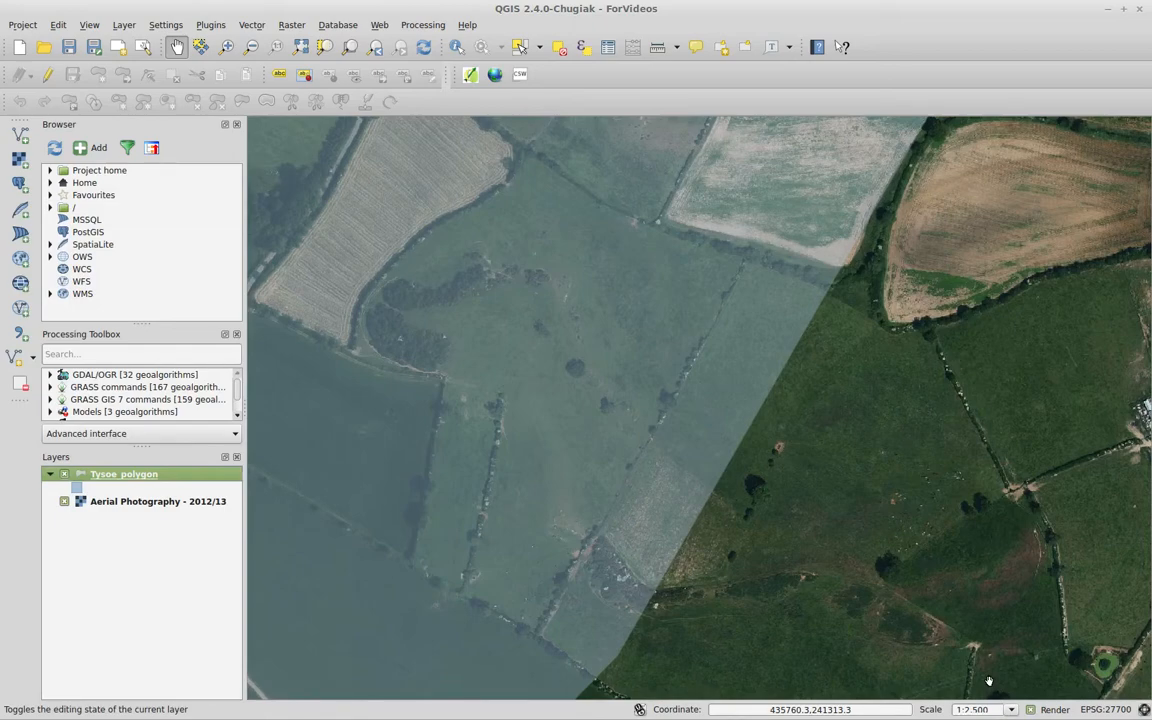
scroll(988, 681, up, 1)
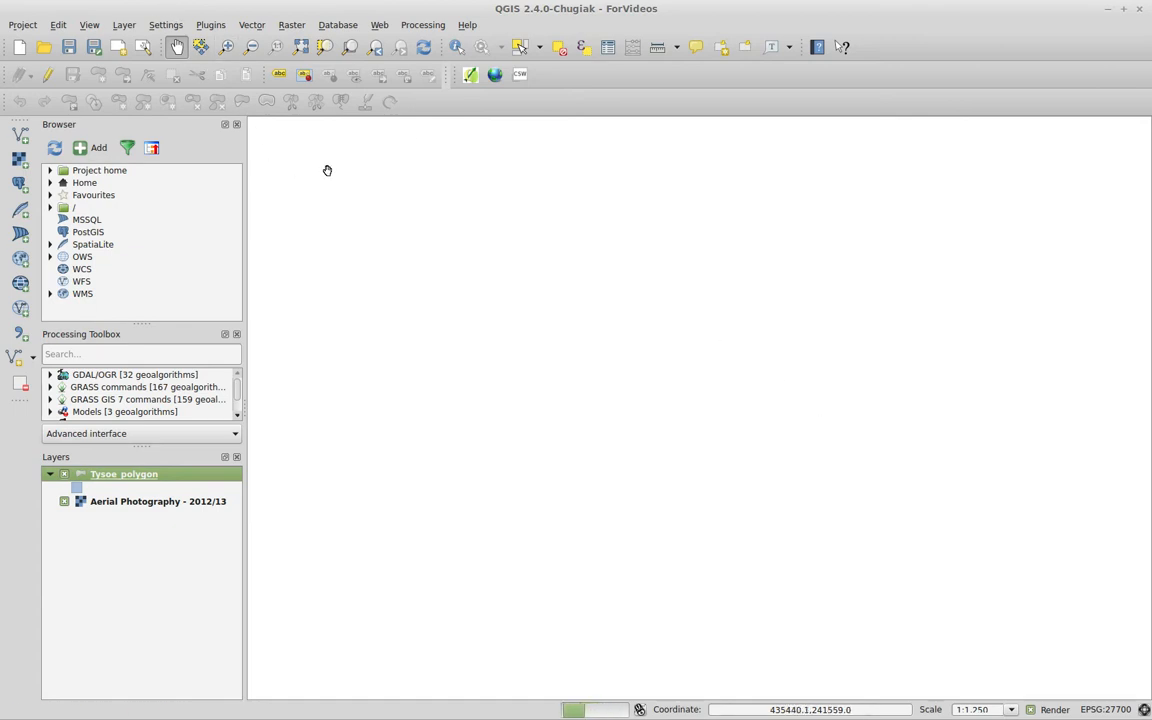
click(376, 53)
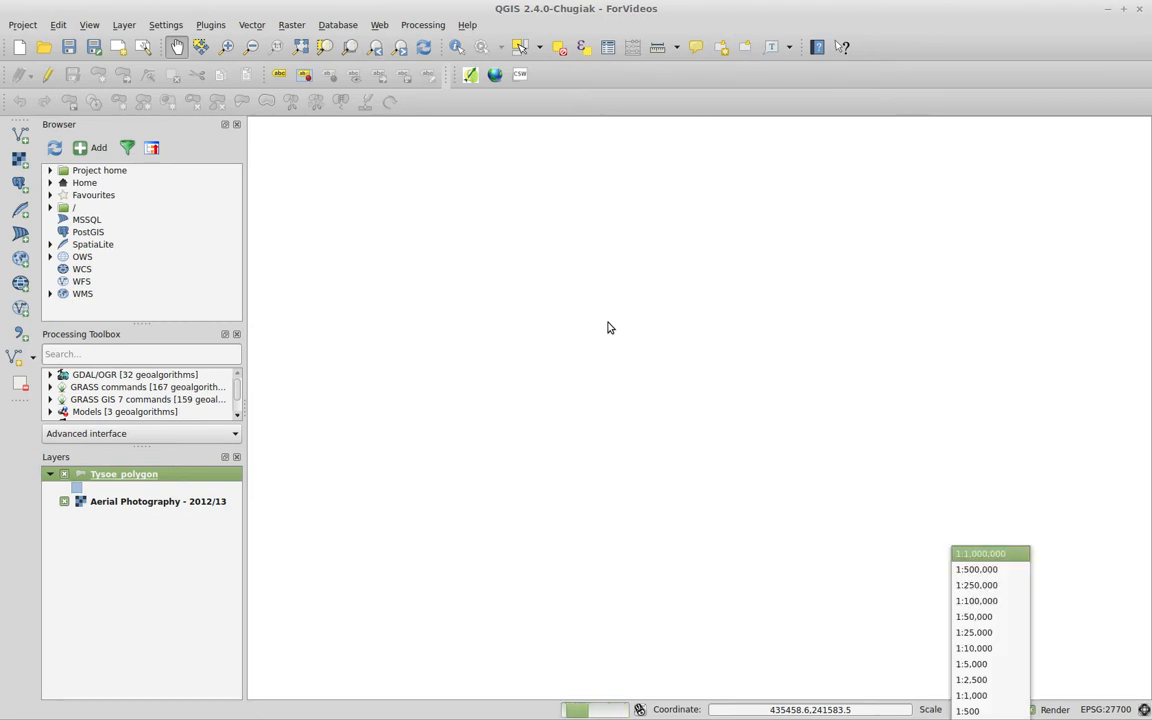
click(63, 502)
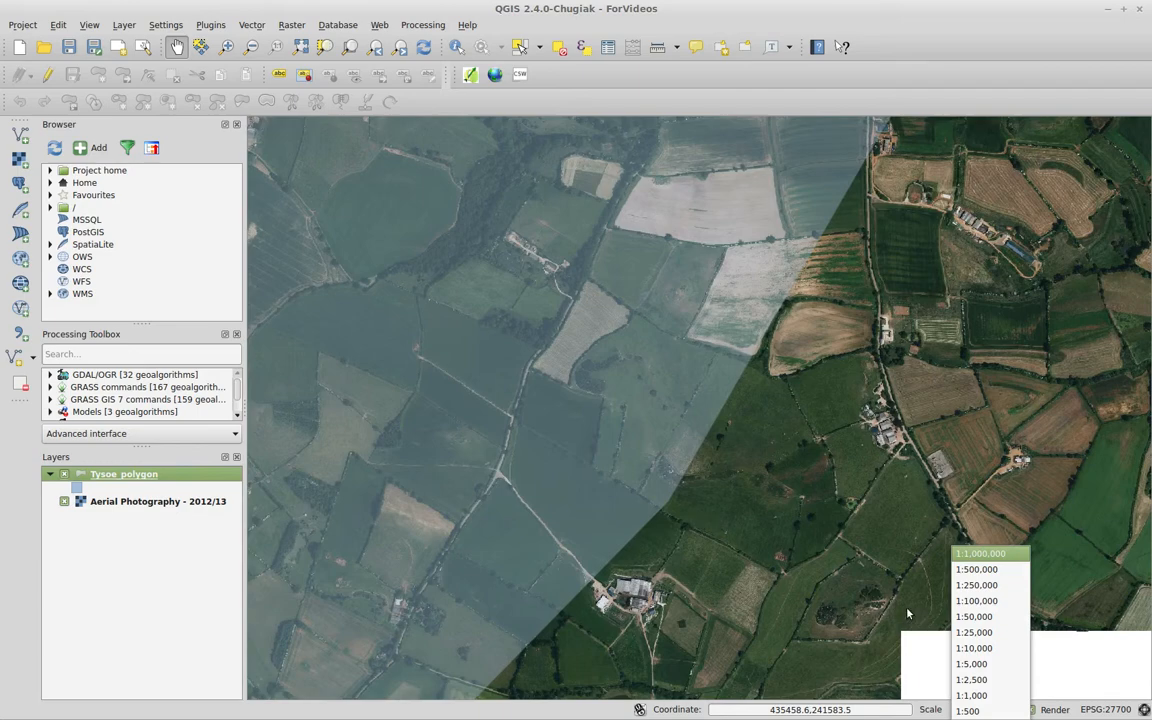
click(987, 680)
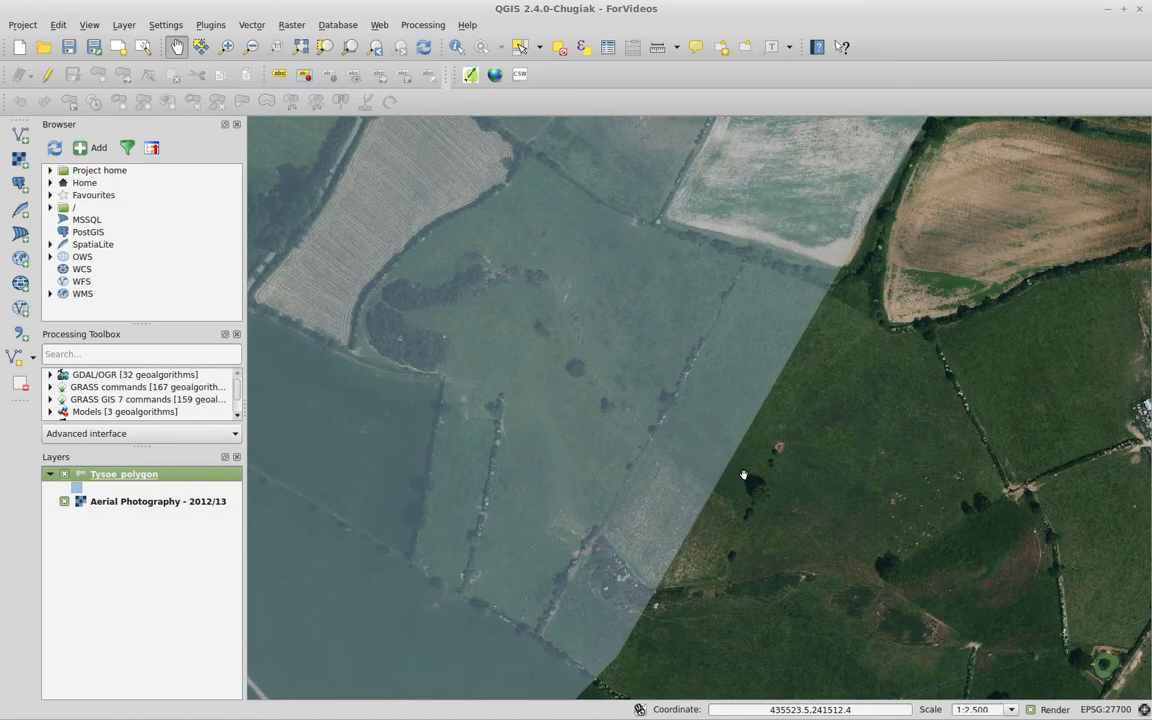
- Review and accept the snapping options for Tysoe_polygon: to vertex and segment with a tolerance of 5 pixels
drag(743, 475, 768, 479)
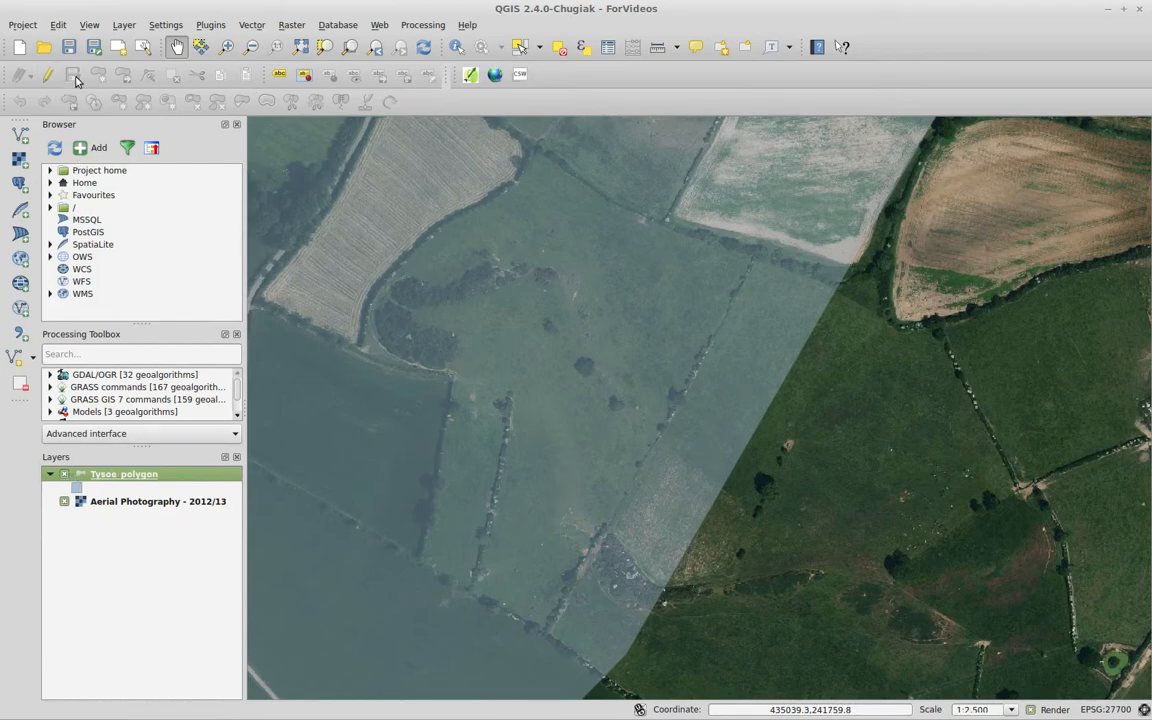
click(157, 28)
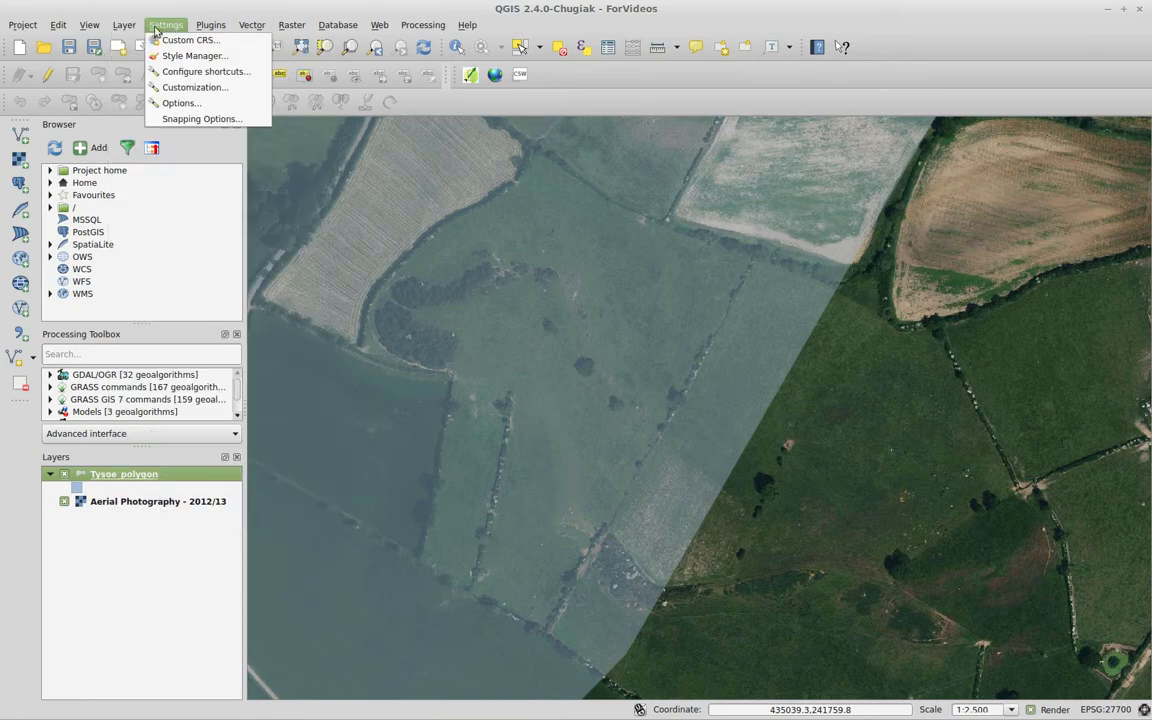
click(200, 119)
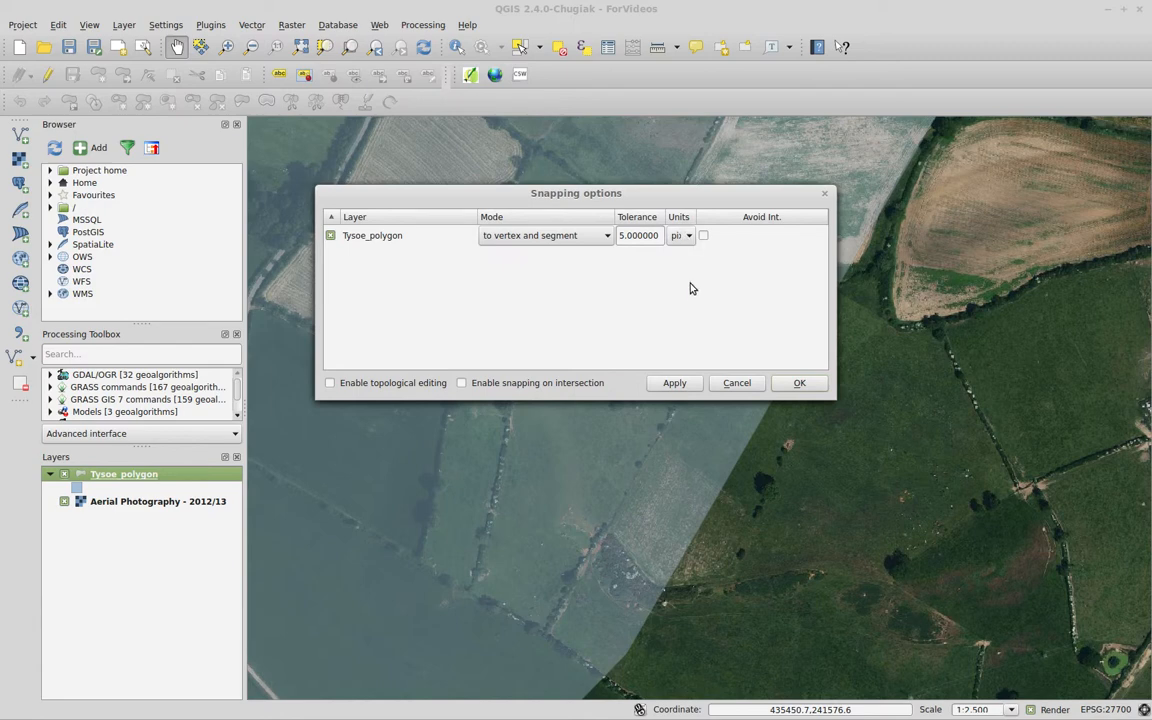
click(800, 384)
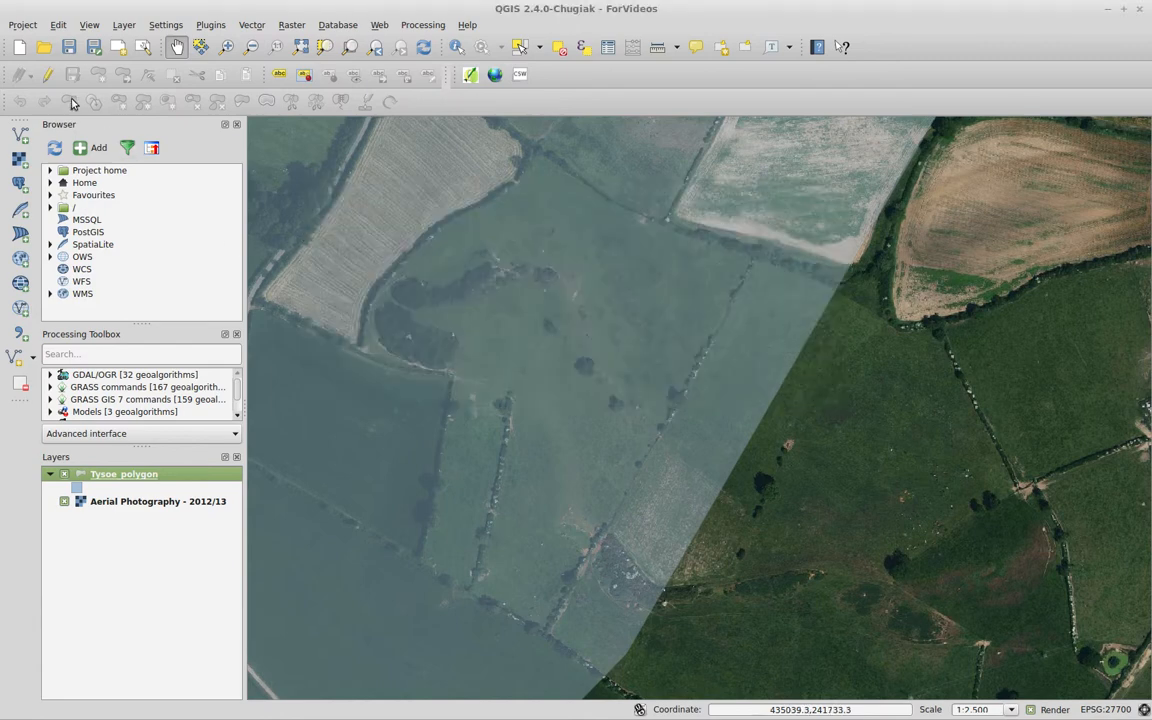
- Make Tysoe_polygon editable and split off the field at its eastern edge along the hedge lines with Split Features
click(55, 82)
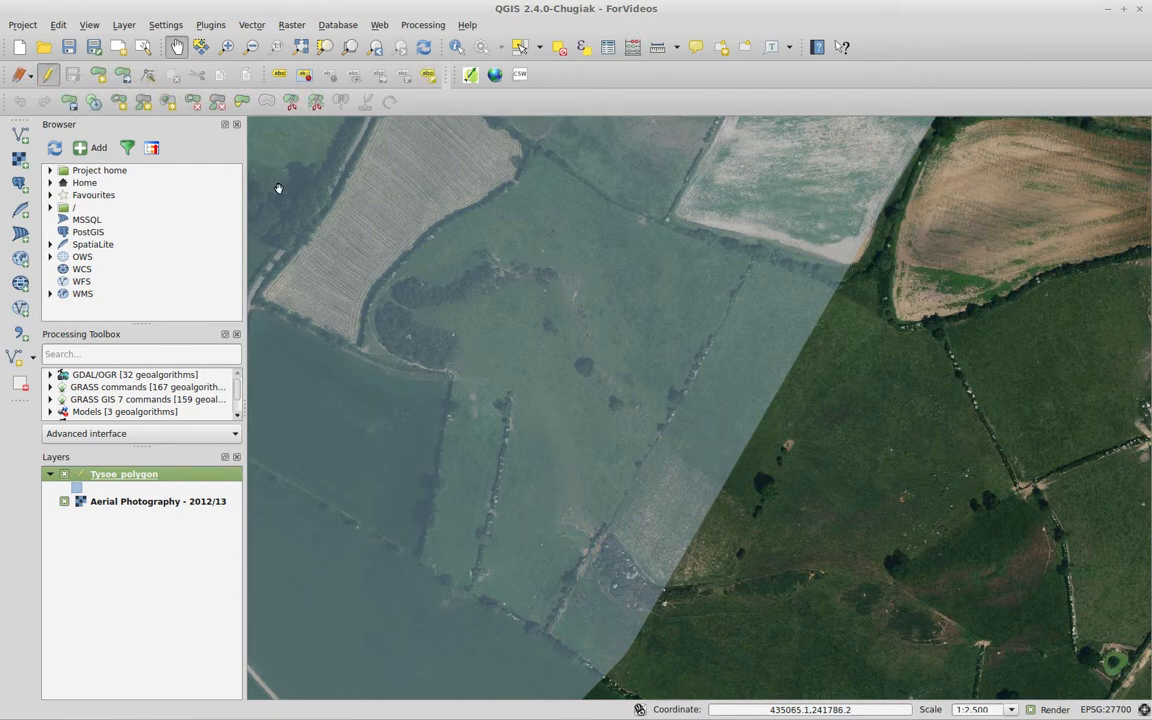
click(291, 103)
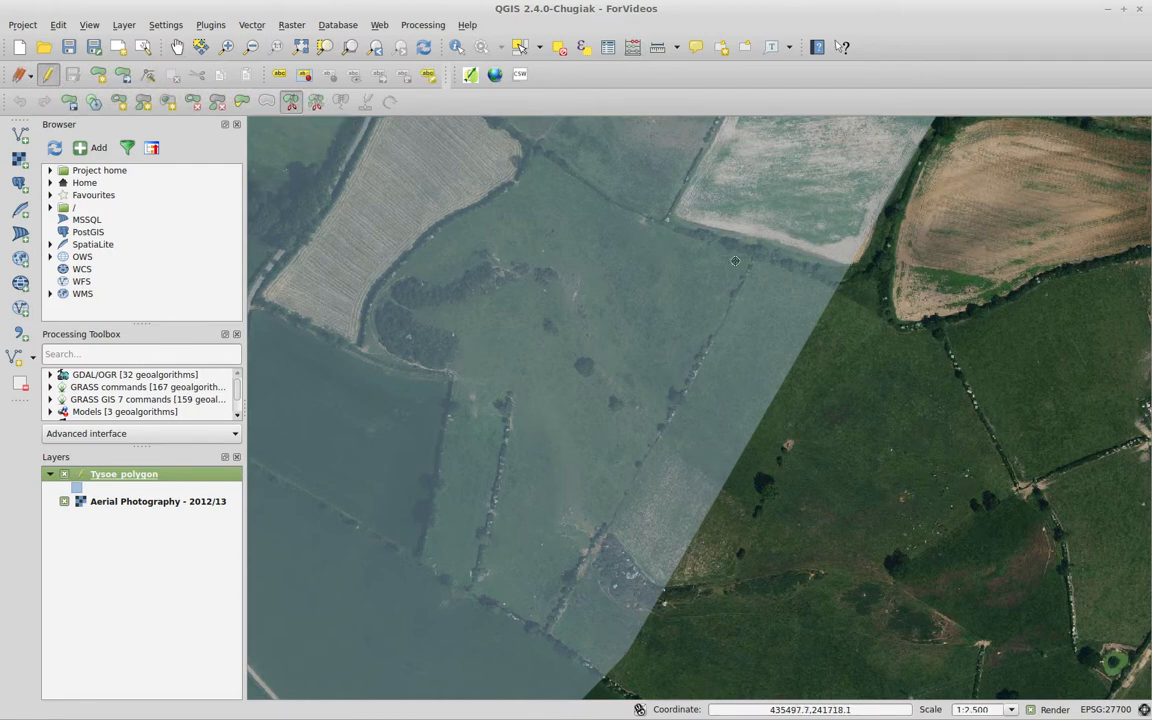
click(849, 277)
click(756, 253)
right_click(681, 588)
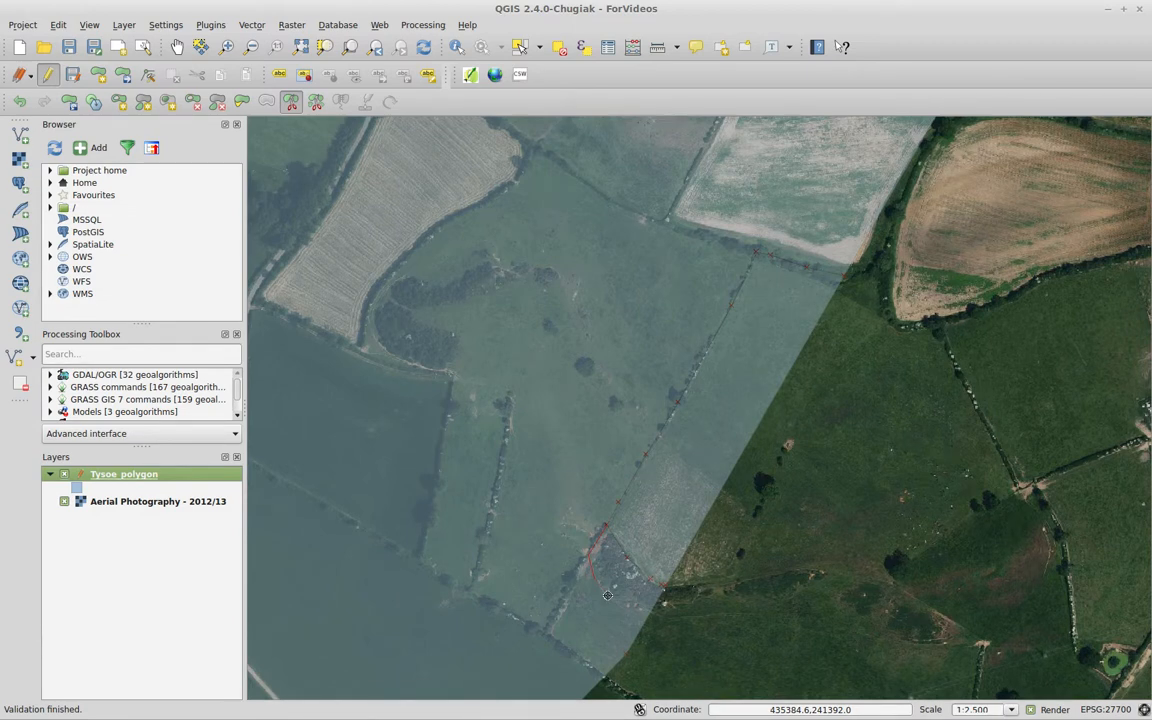
scroll(597, 422, up, 1)
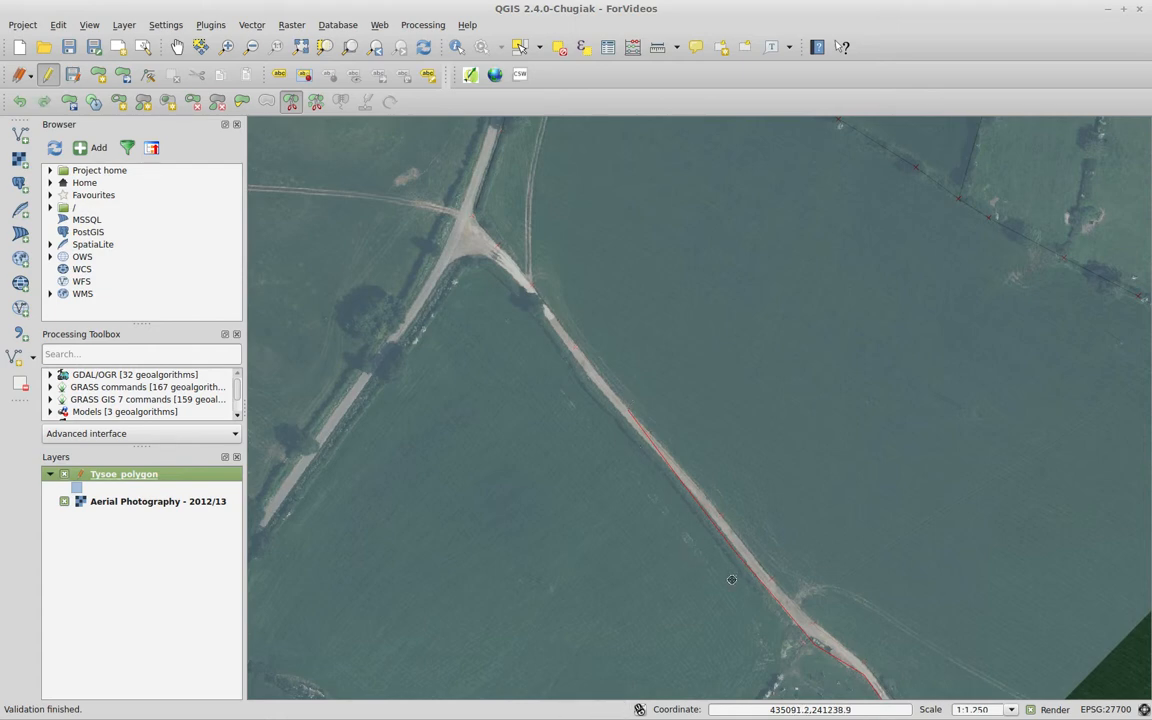
click(58, 25)
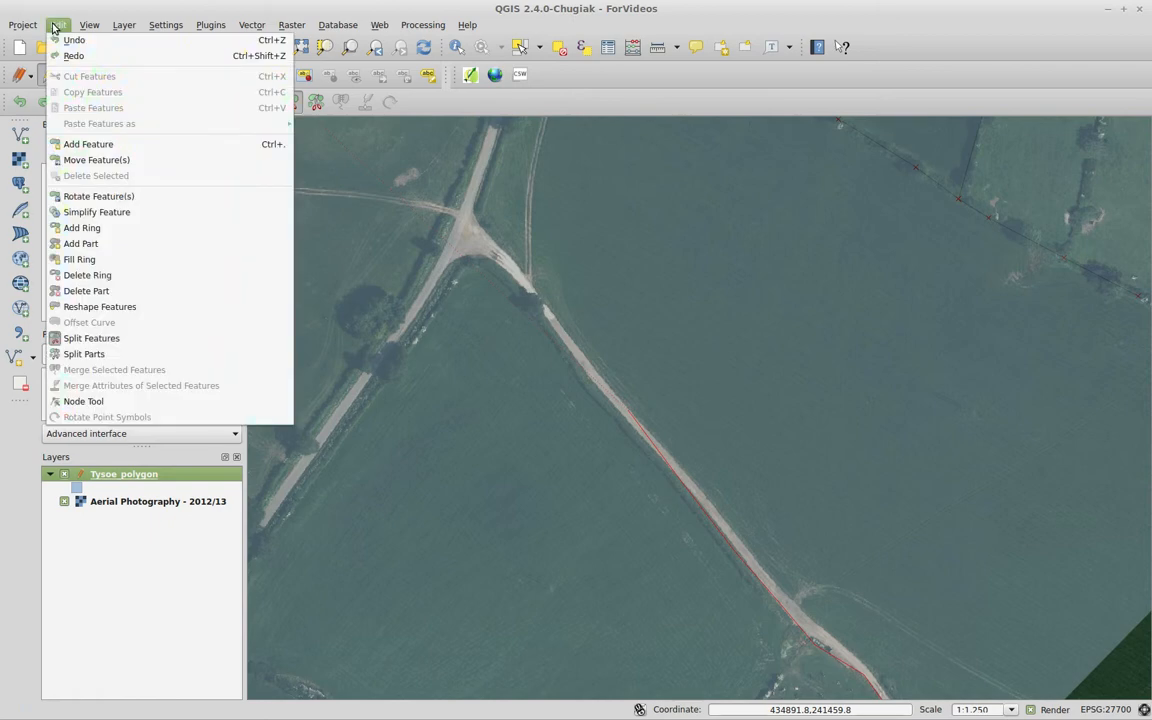
key(Escape)
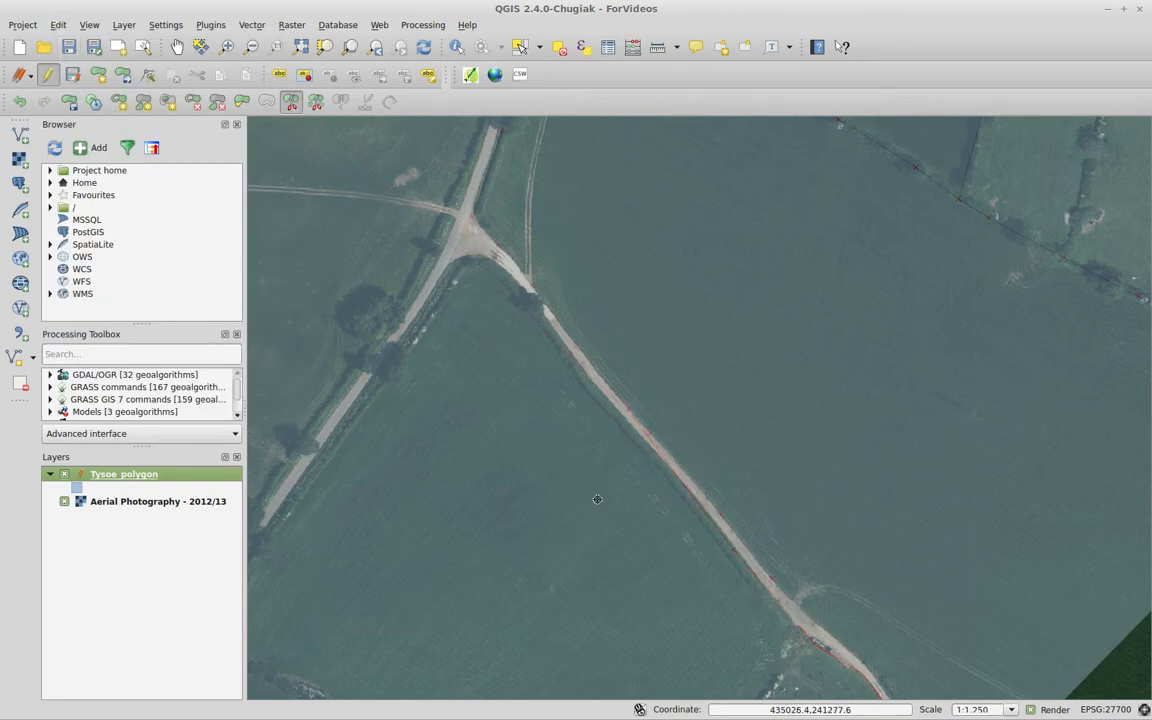
scroll(597, 499, down, 1)
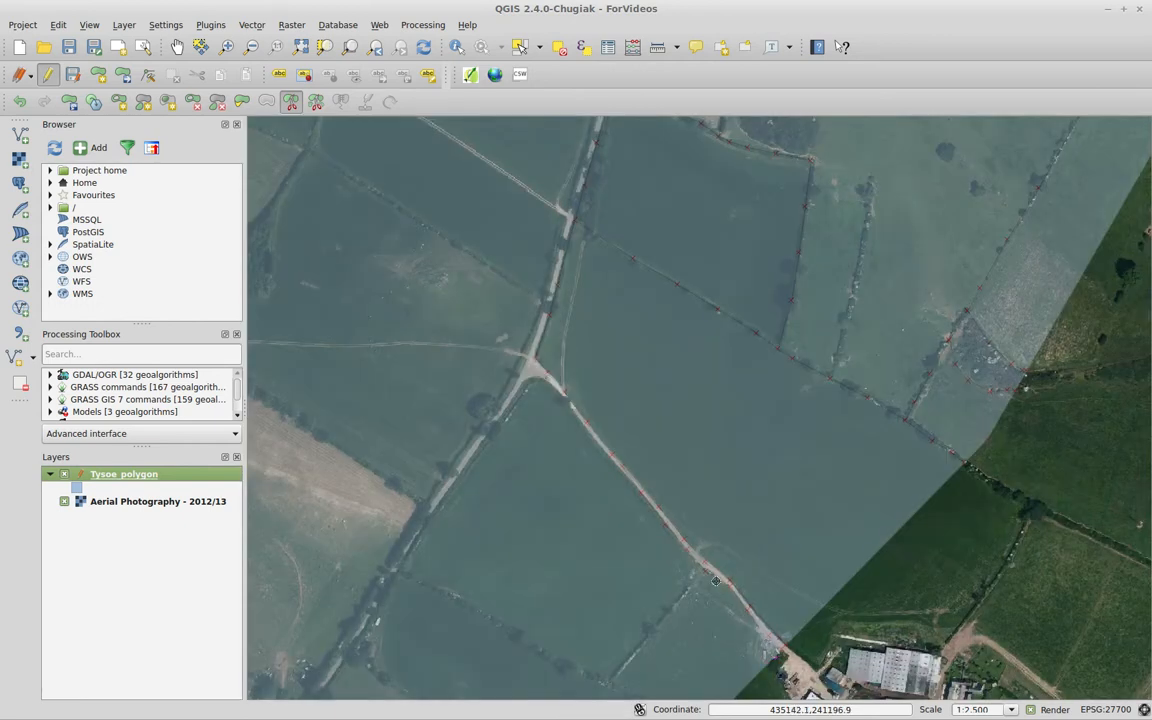
- Select the field north-east of the track, the large remaining polygon and the track strip in turn to check the splits
click(519, 46)
click(739, 488)
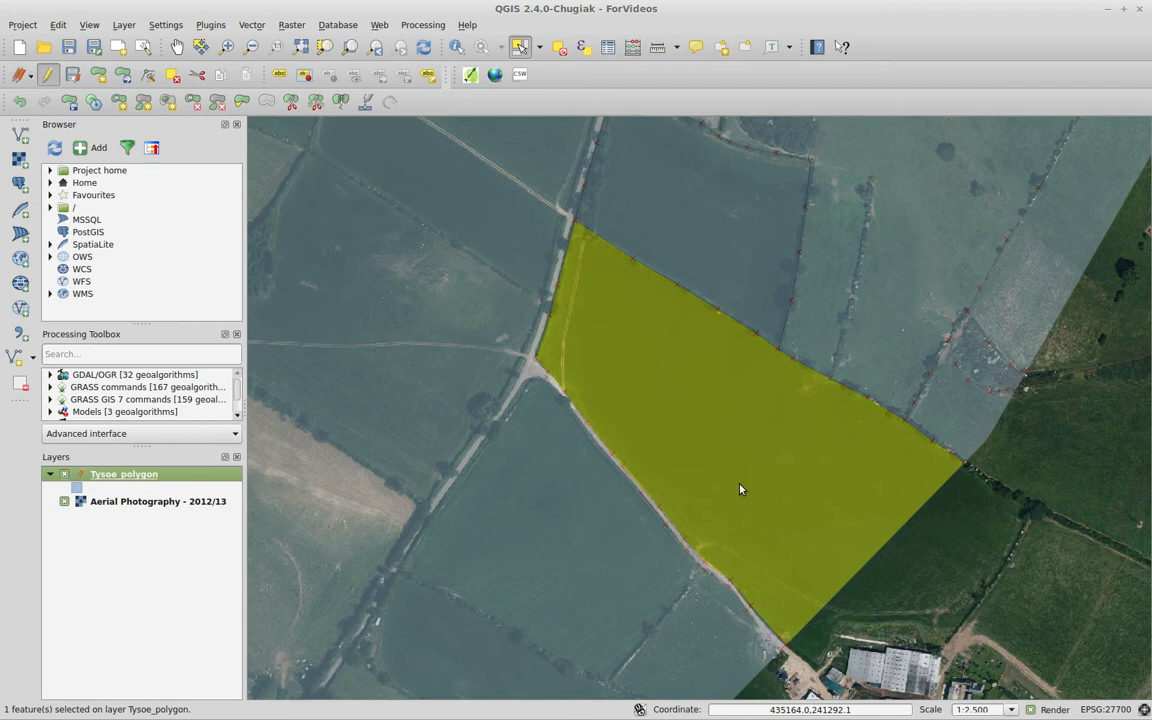
click(759, 630)
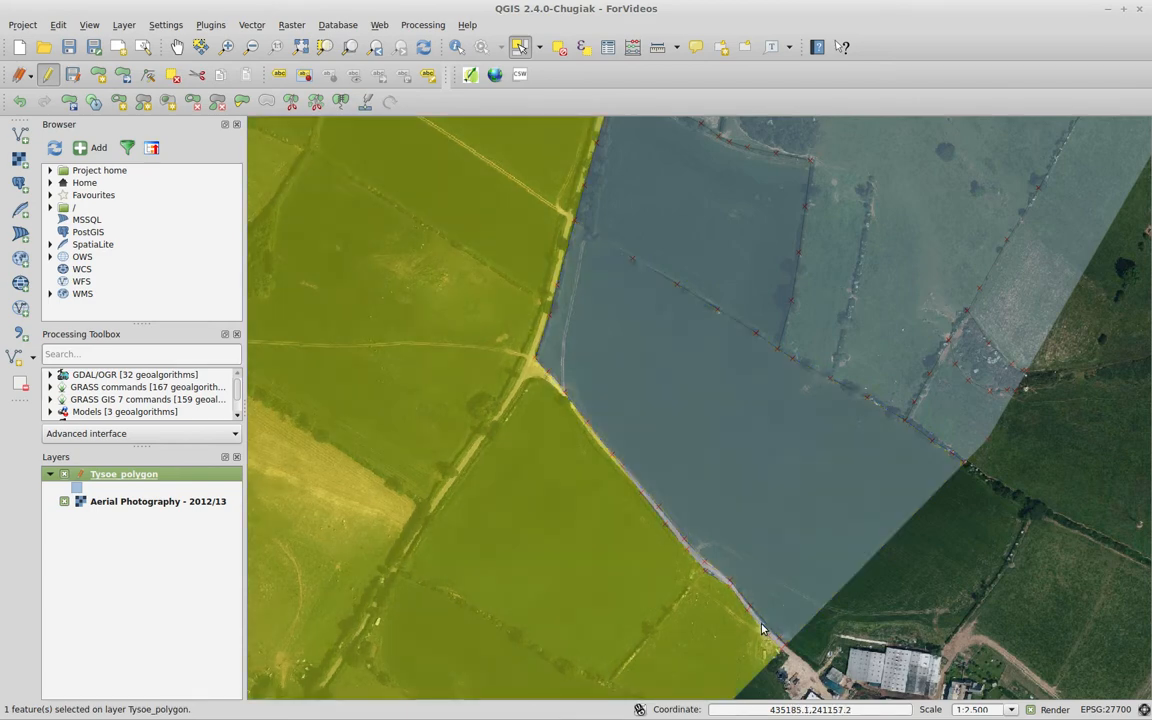
click(771, 642)
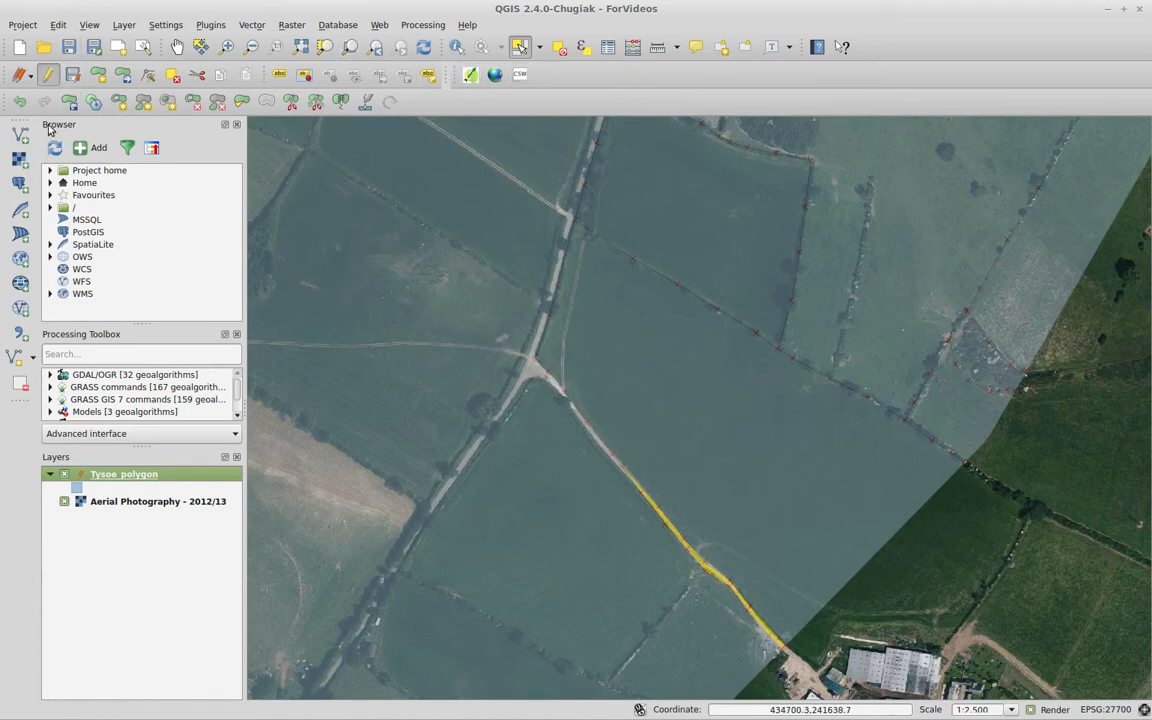
- Try to split the rest of the track, from the road junction to the selected strip, off the surrounding polygon
click(226, 46)
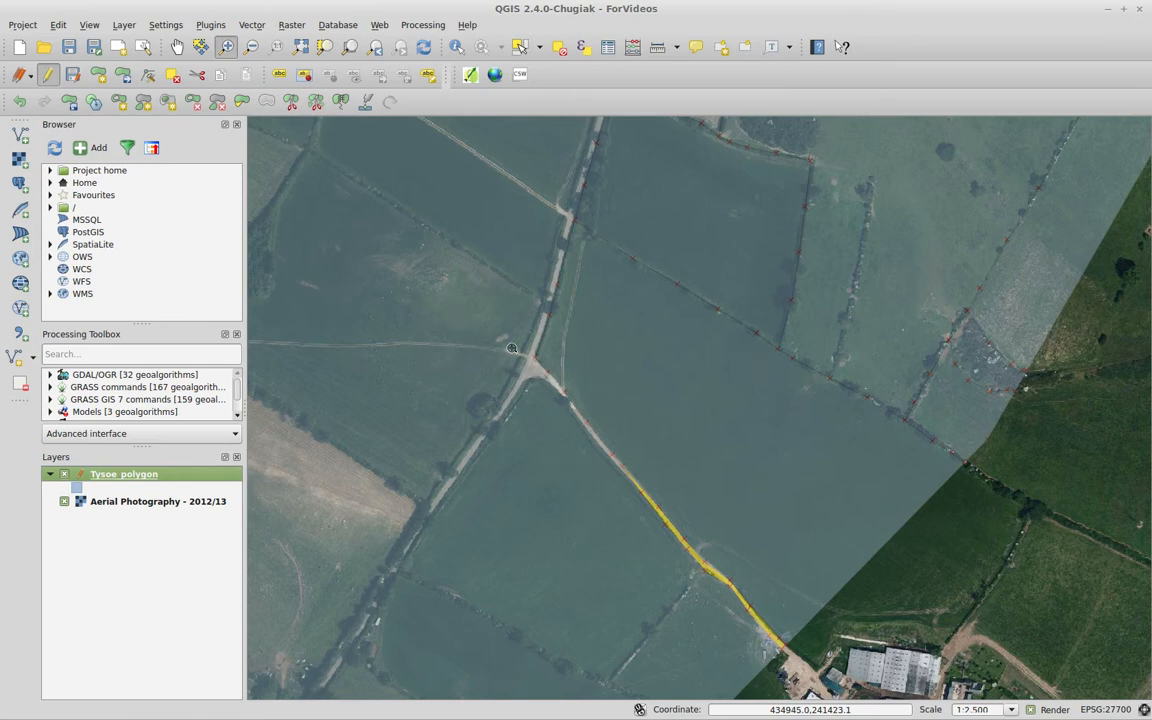
drag(507, 341, 728, 560)
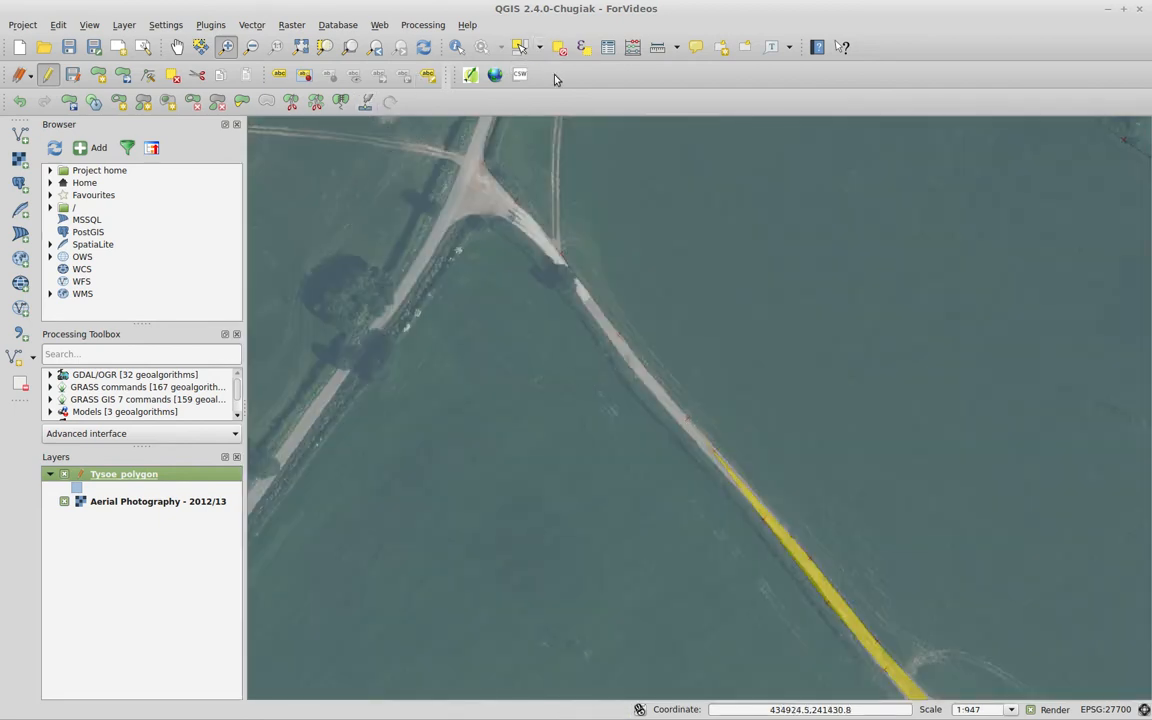
click(290, 101)
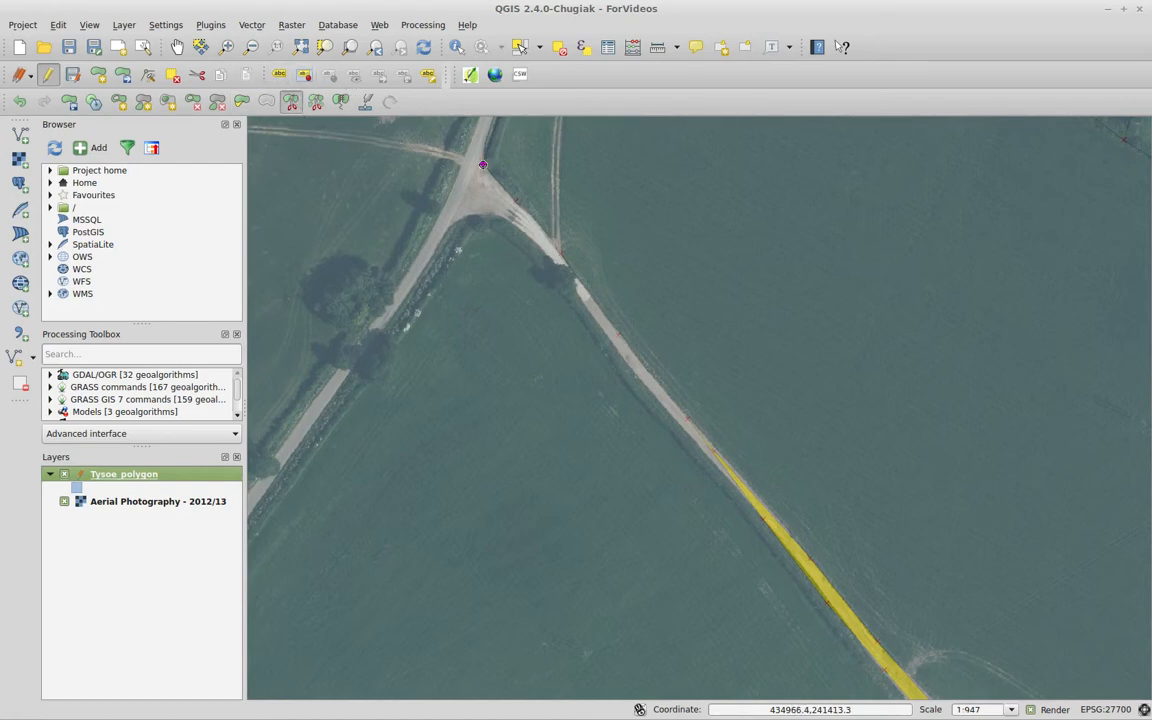
click(459, 219)
click(579, 306)
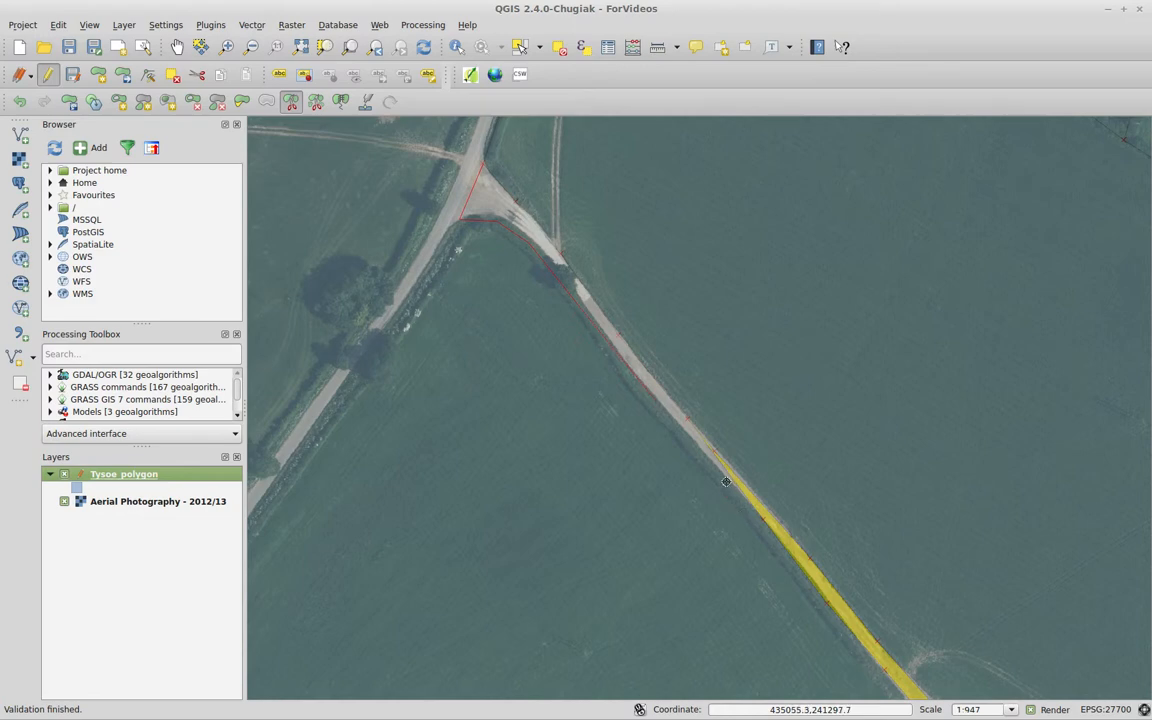
right_click(763, 519)
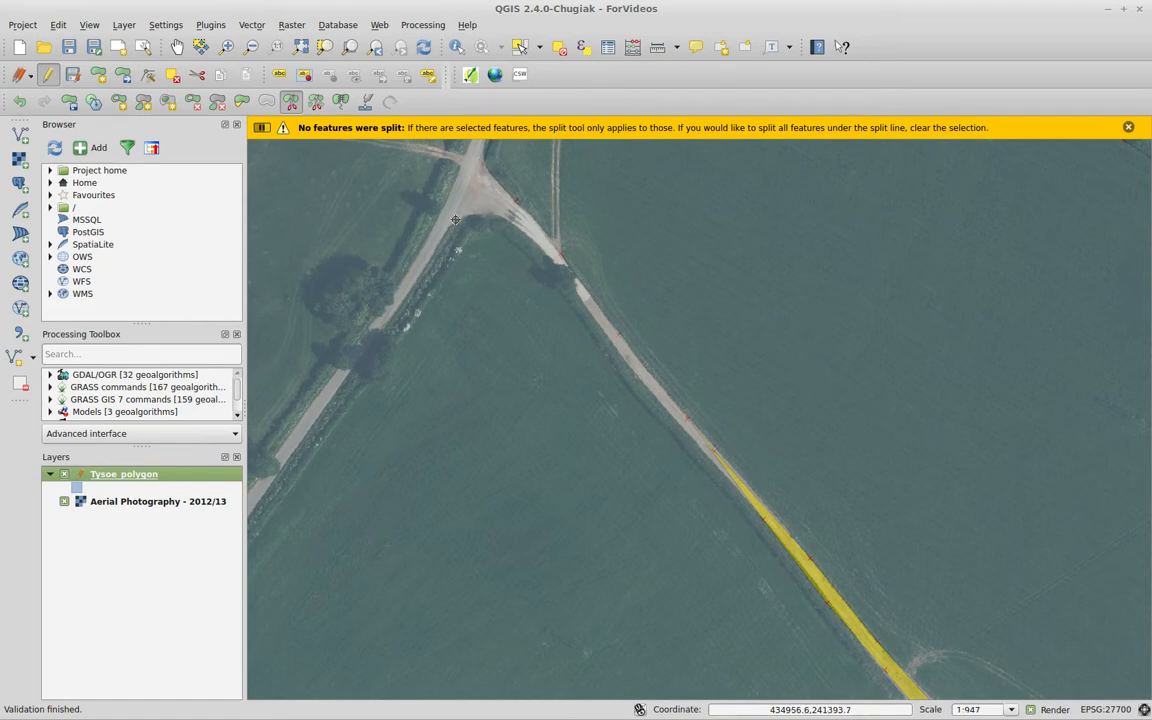
- Try again to split the junction end of the track off the surrounding polygon with the existing track strip still selected
click(483, 168)
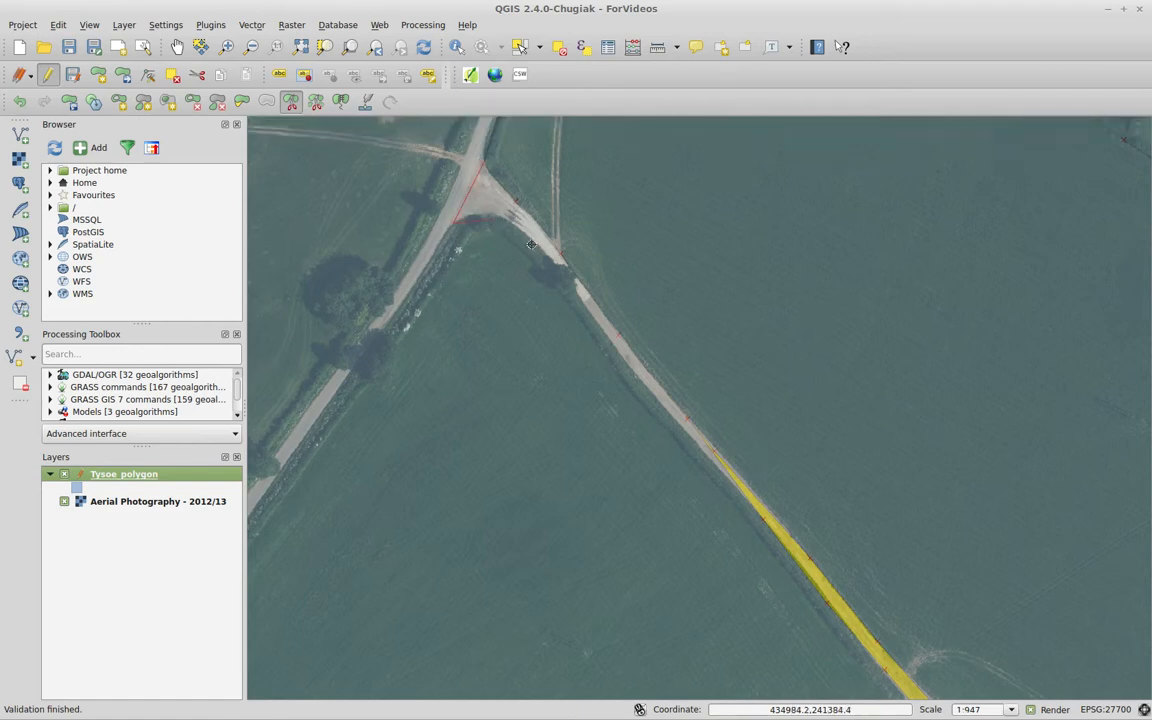
click(575, 308)
click(646, 395)
right_click(768, 523)
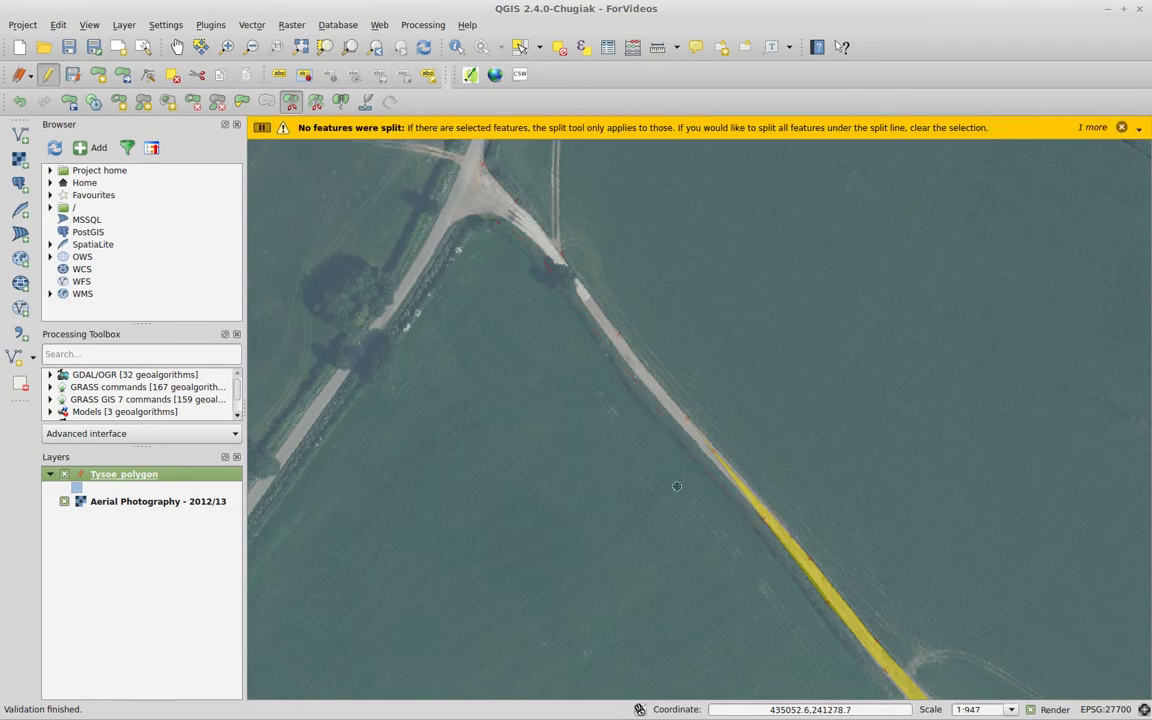
- Clear the selection and split the rest of the track, from the road junction to the existing strip, off the surrounding polygon
click(560, 49)
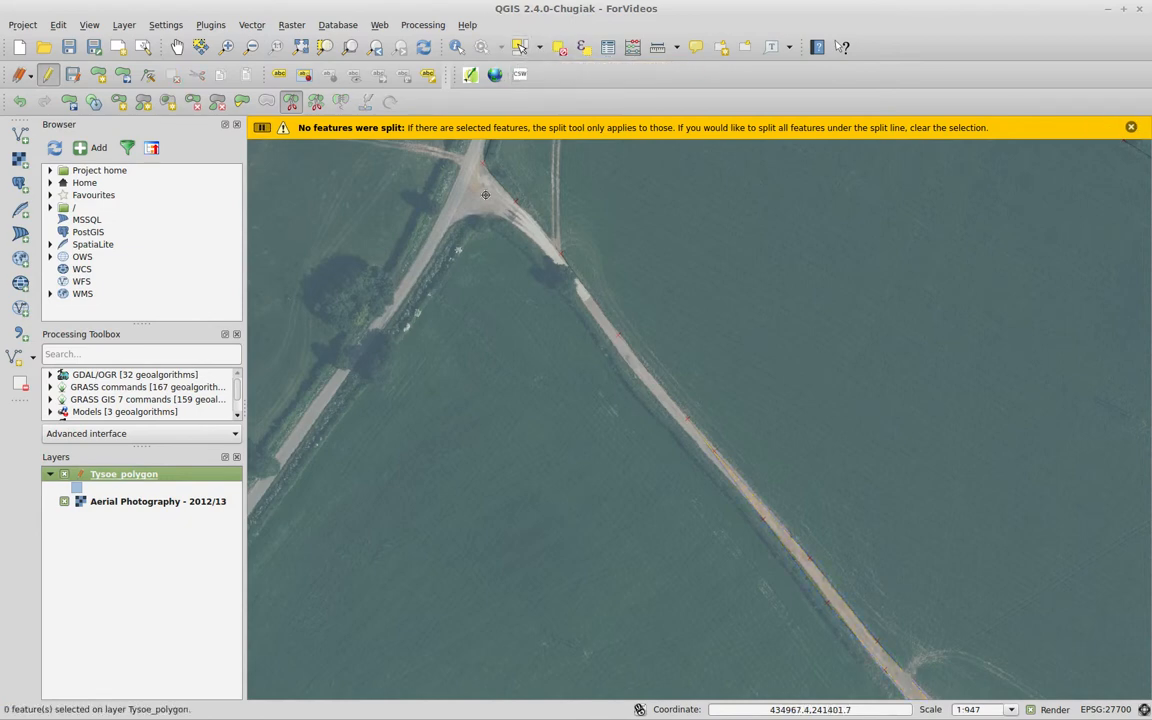
click(483, 164)
click(452, 227)
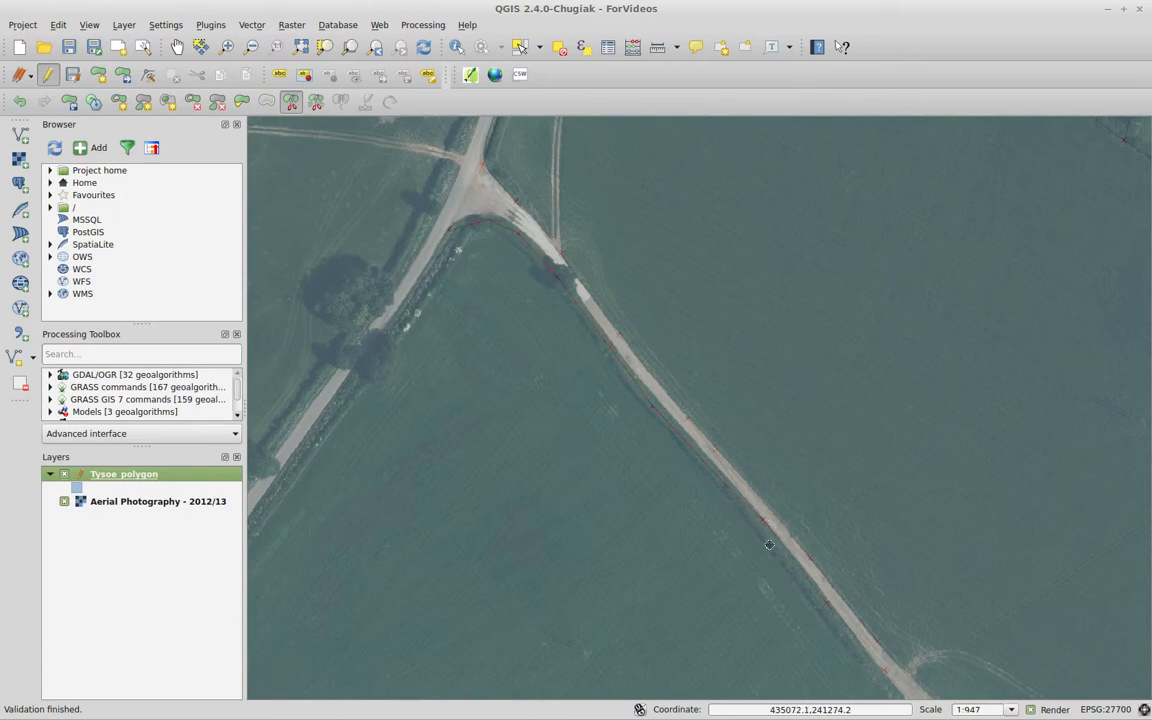
- Merge the two track pieces into one feature and select the adjoining field and the merged track to check them
click(520, 47)
click(517, 227)
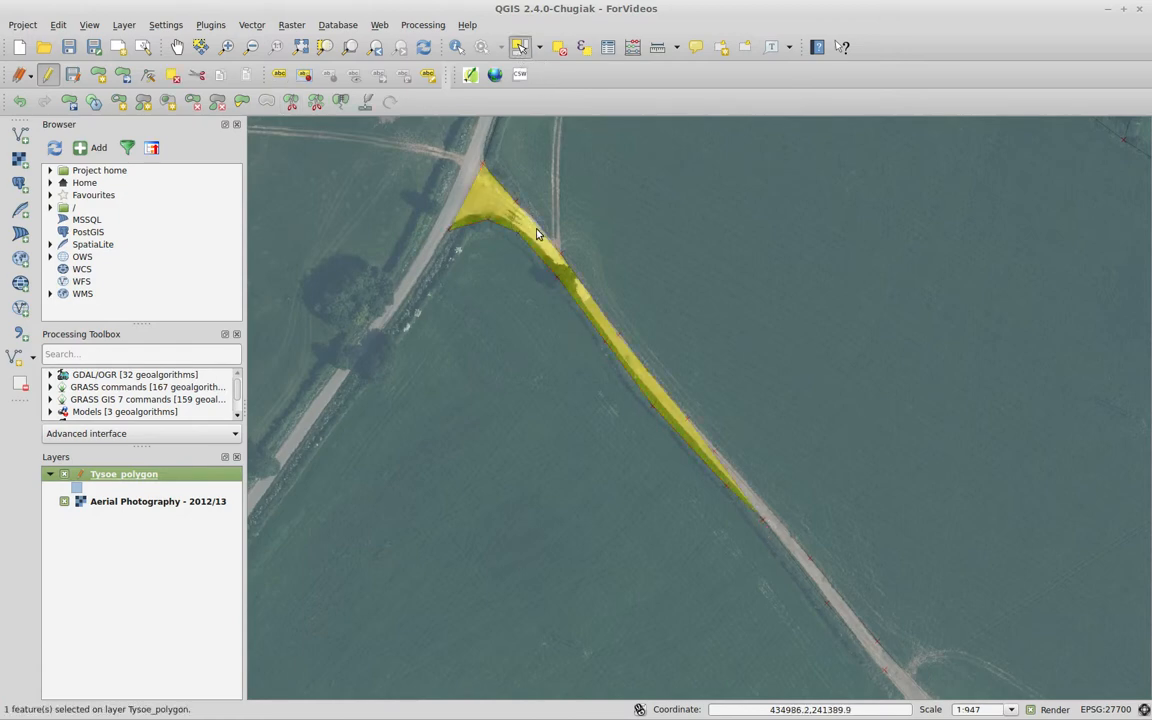
click(797, 557)
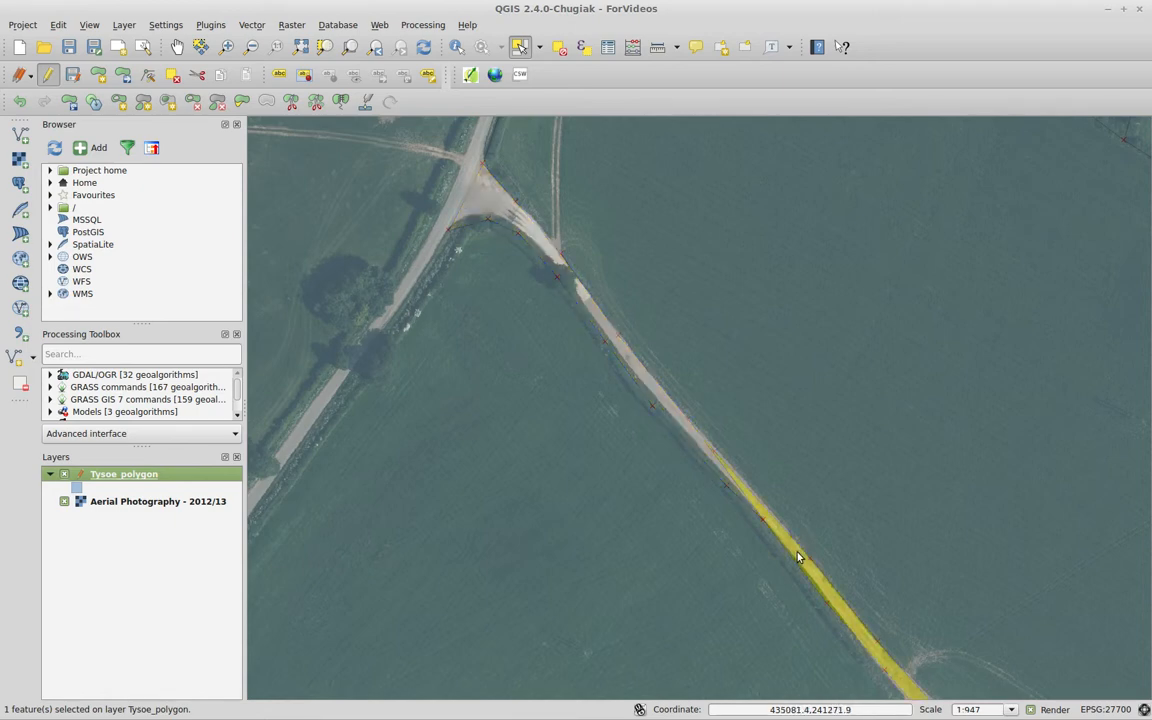
ctrl+click(706, 464)
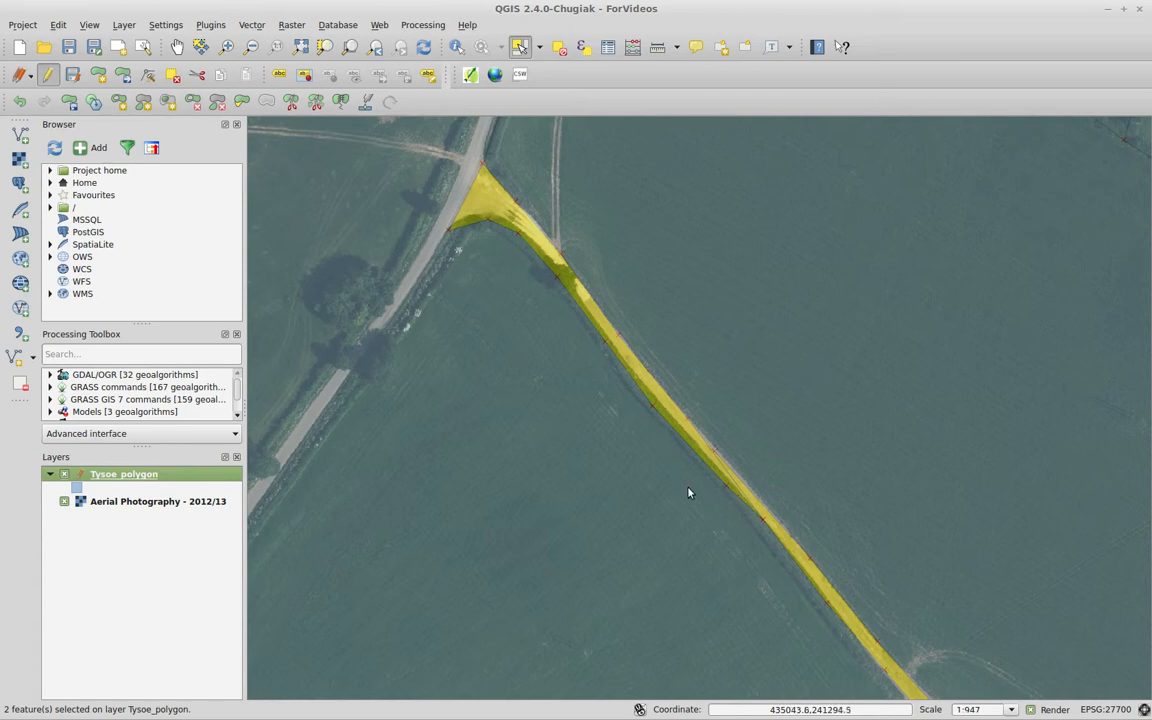
click(342, 101)
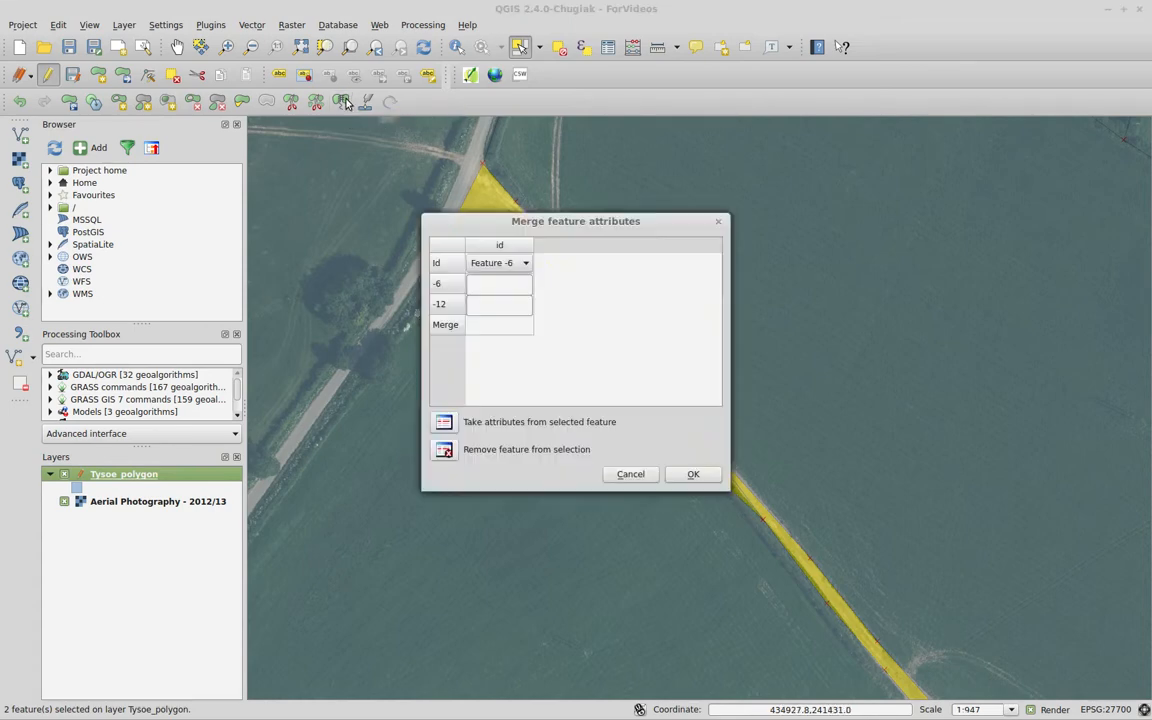
click(692, 476)
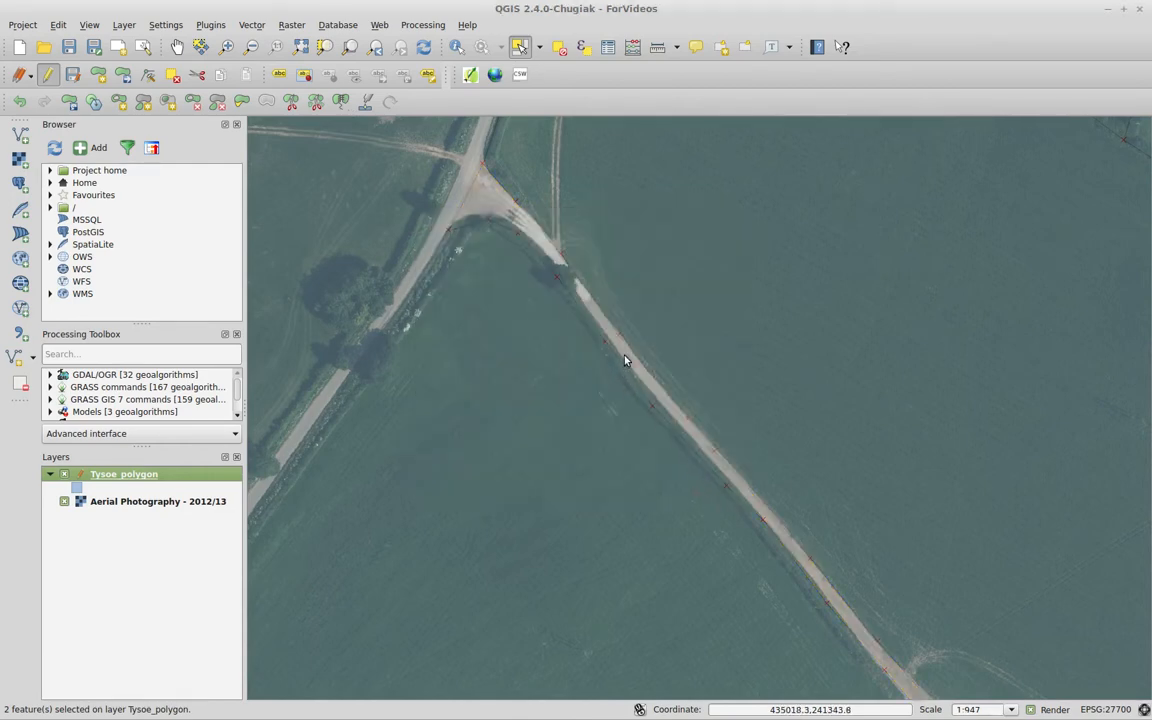
click(704, 268)
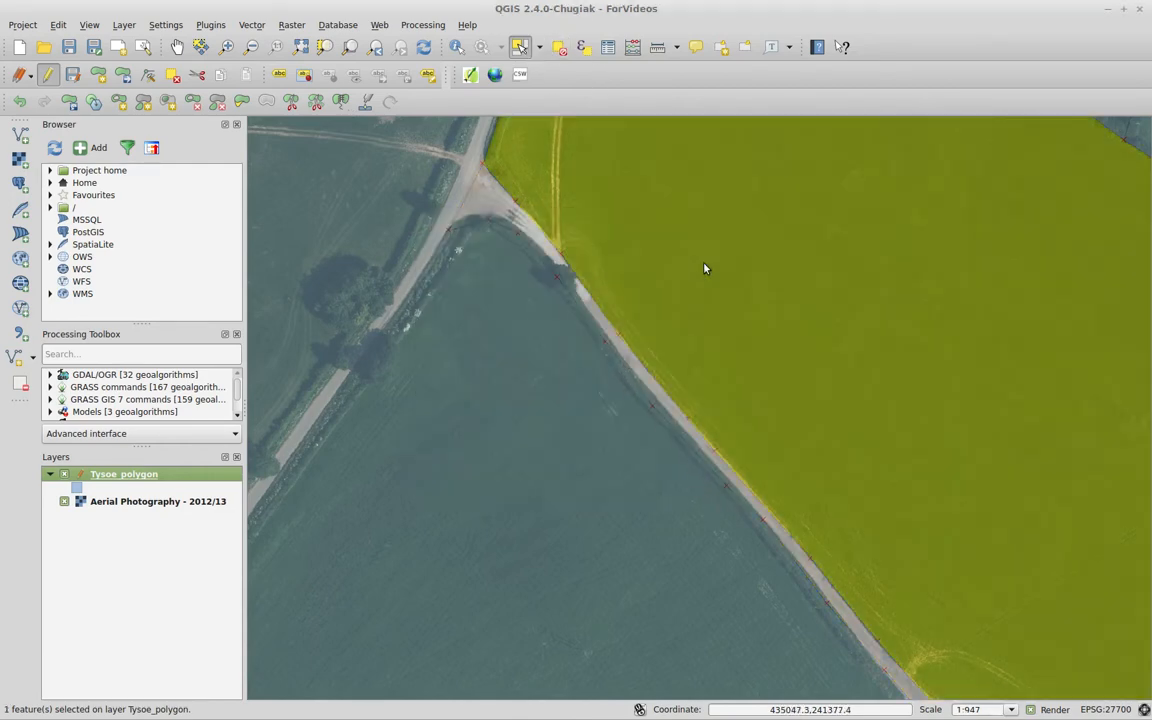
click(635, 378)
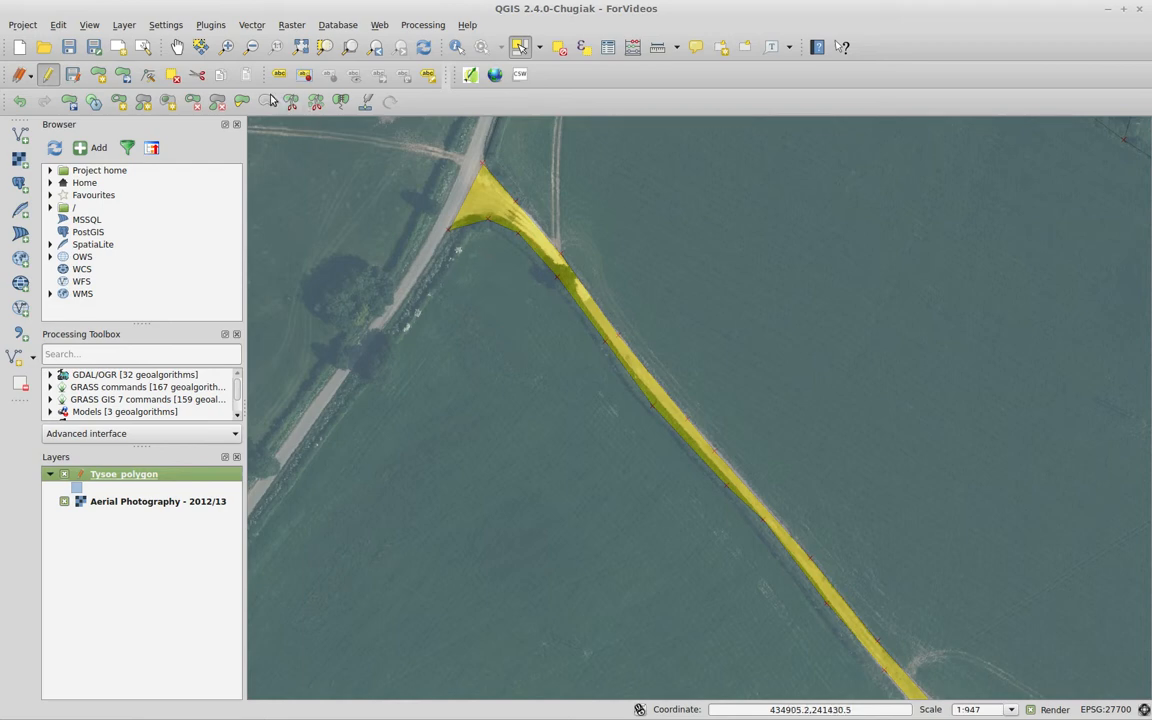
- Try to split off the field south-west of the track along the road and hedges with the track still selected
click(251, 47)
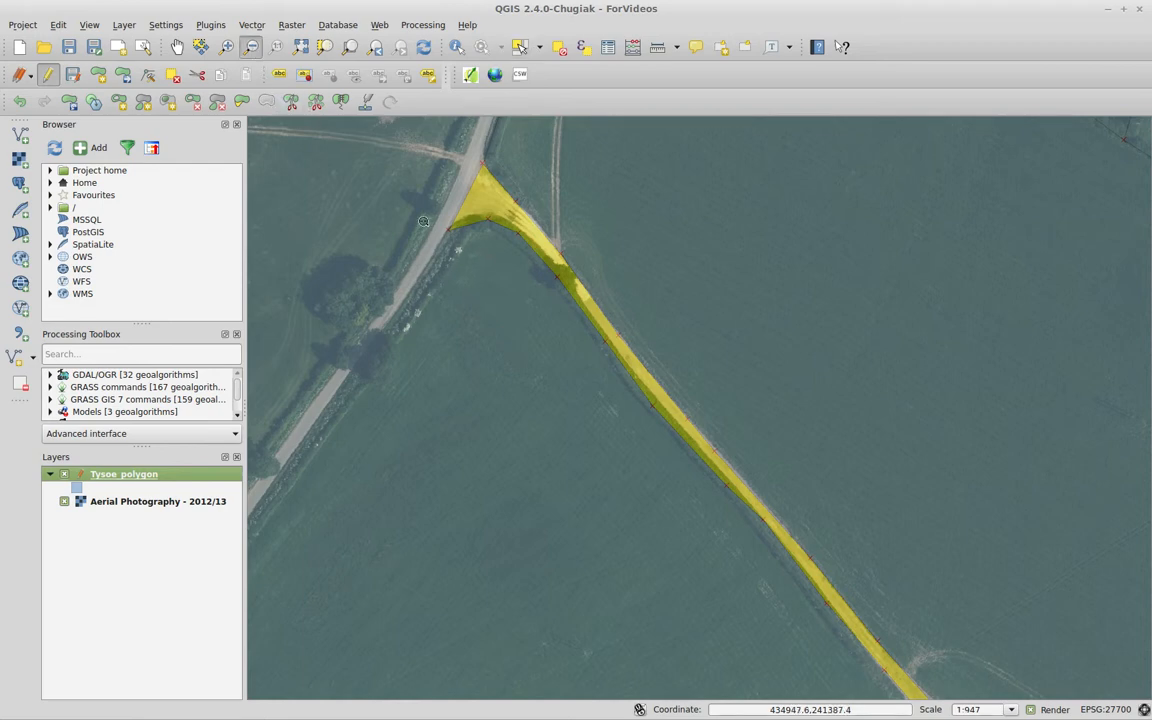
drag(380, 197, 580, 356)
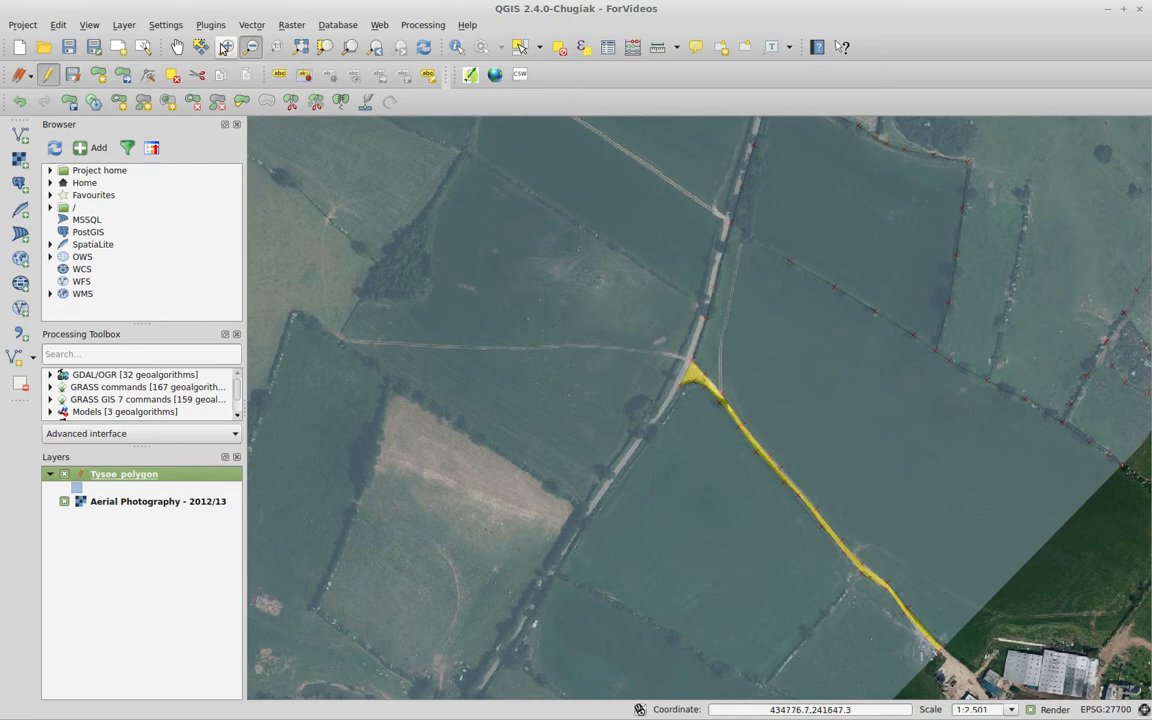
click(176, 46)
drag(891, 589, 913, 414)
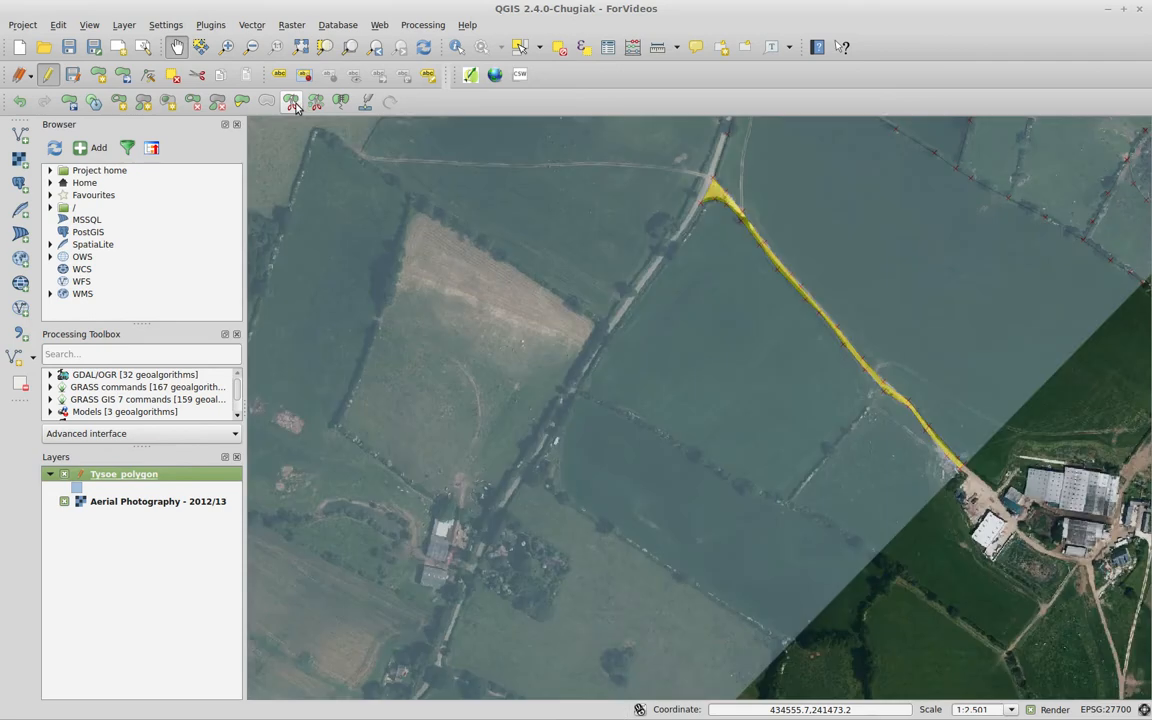
click(291, 101)
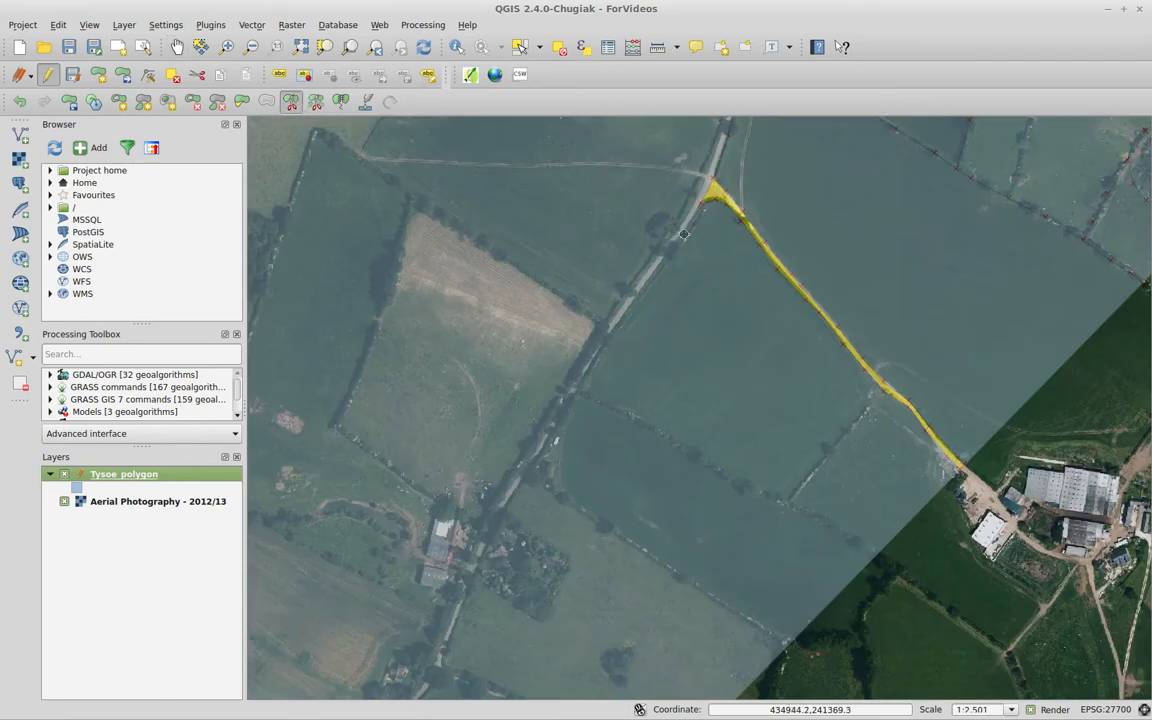
click(637, 300)
click(609, 340)
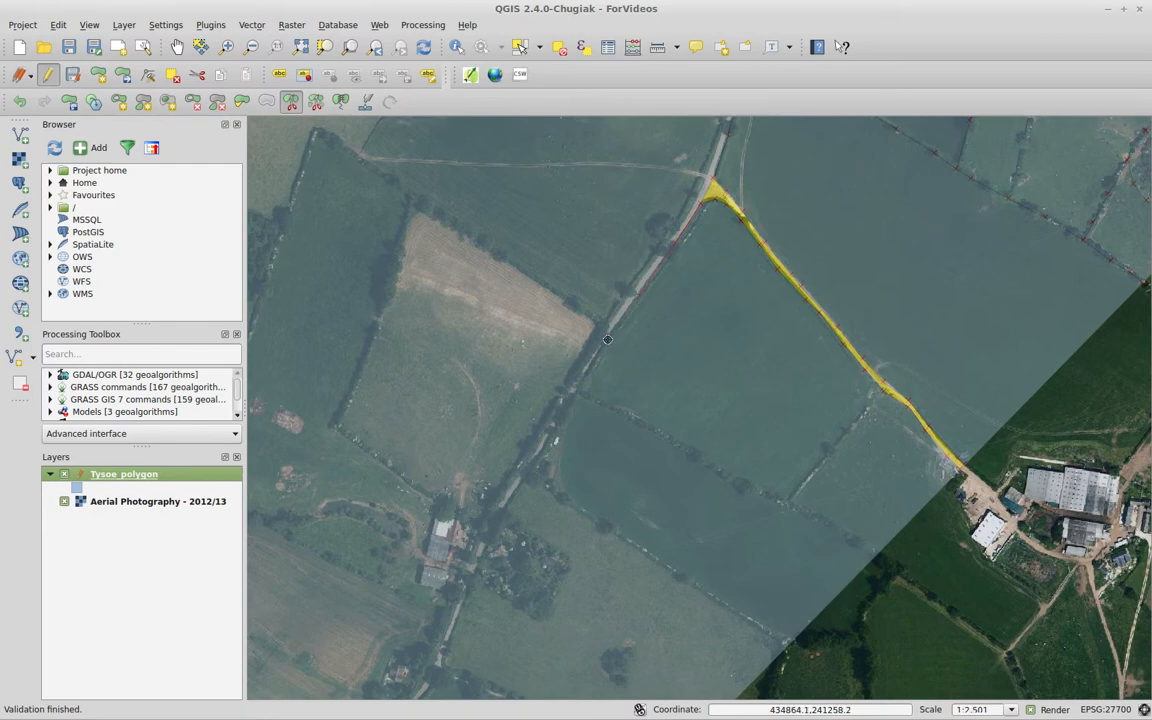
click(582, 388)
click(728, 473)
click(790, 502)
click(868, 408)
right_click(884, 390)
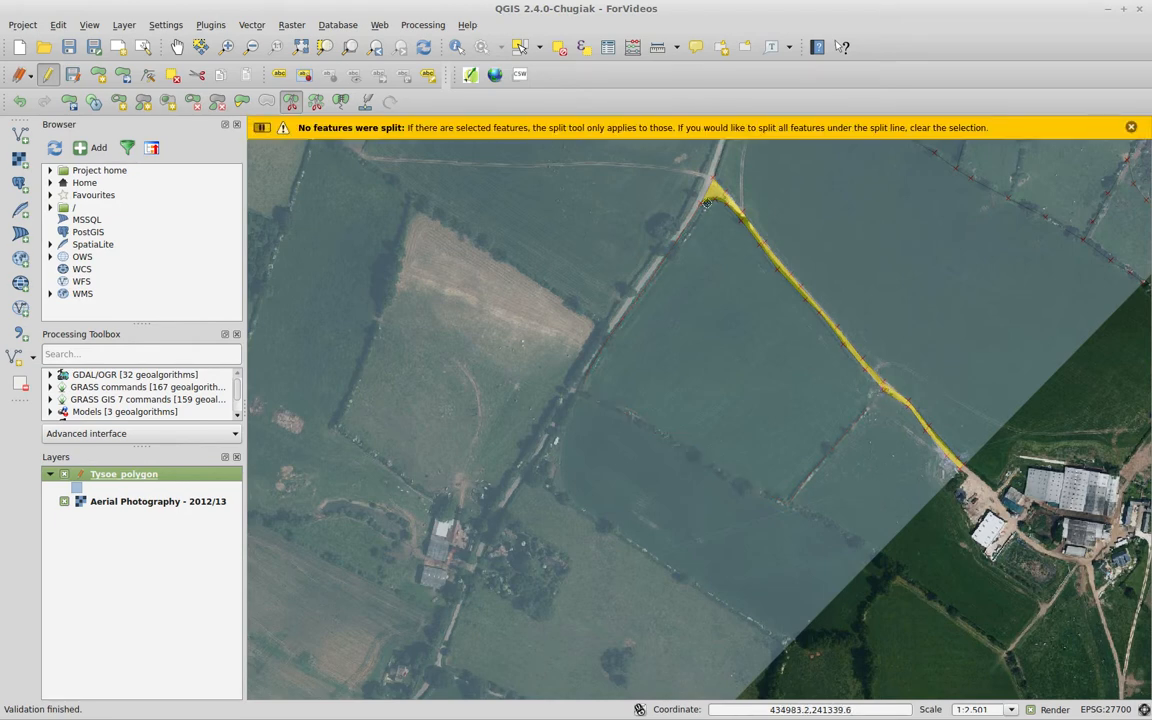
- Clear the selection and split off the field south-west of the track, following the road edge and hedges back to the track
click(558, 47)
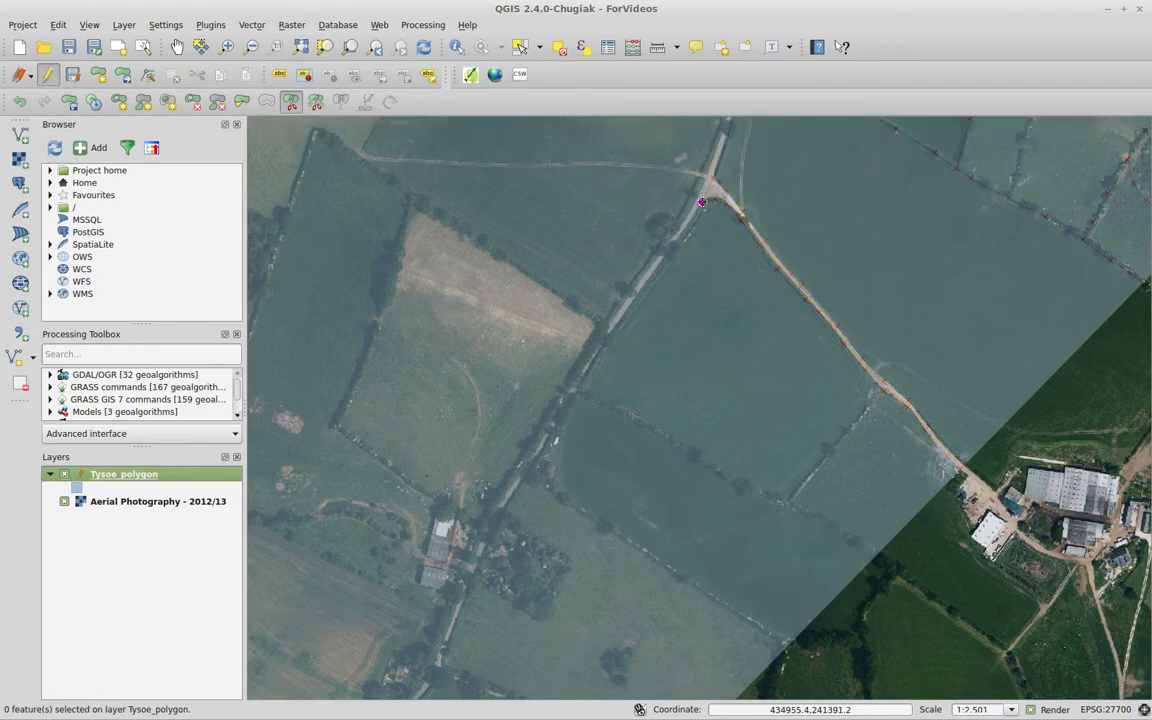
click(669, 256)
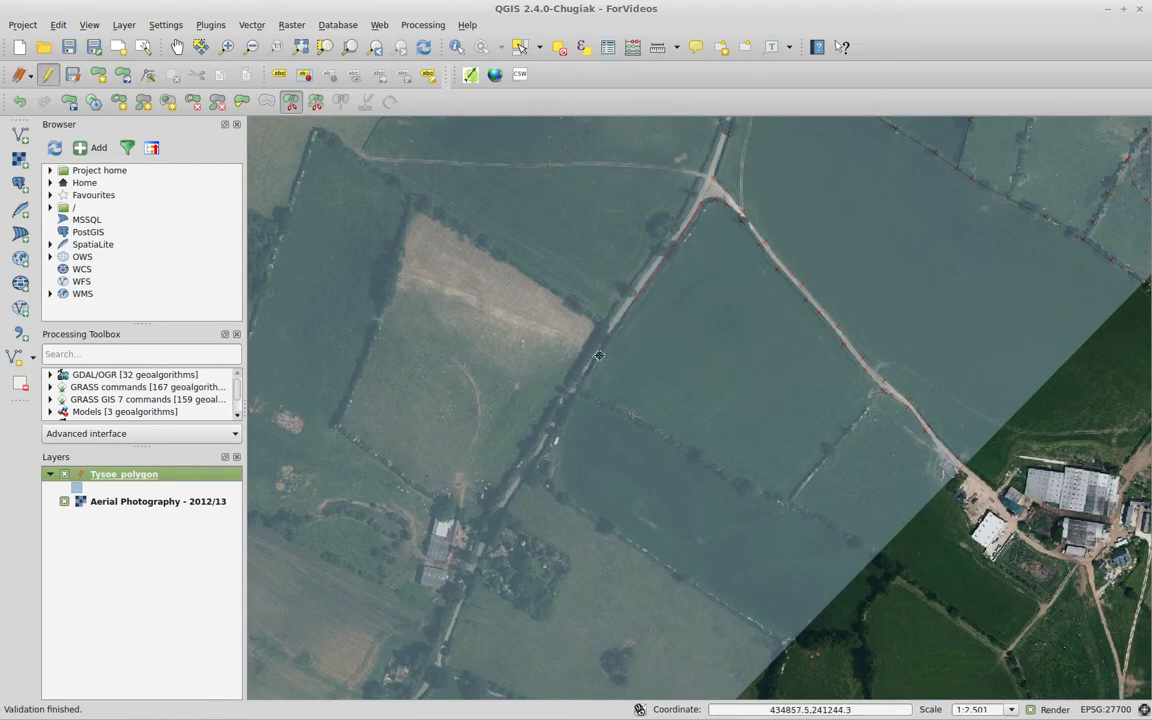
click(576, 391)
click(787, 503)
right_click(884, 391)
- Begin splitting the road north of the track junction off the surrounding polygon along its western edge
click(177, 50)
drag(460, 288, 710, 425)
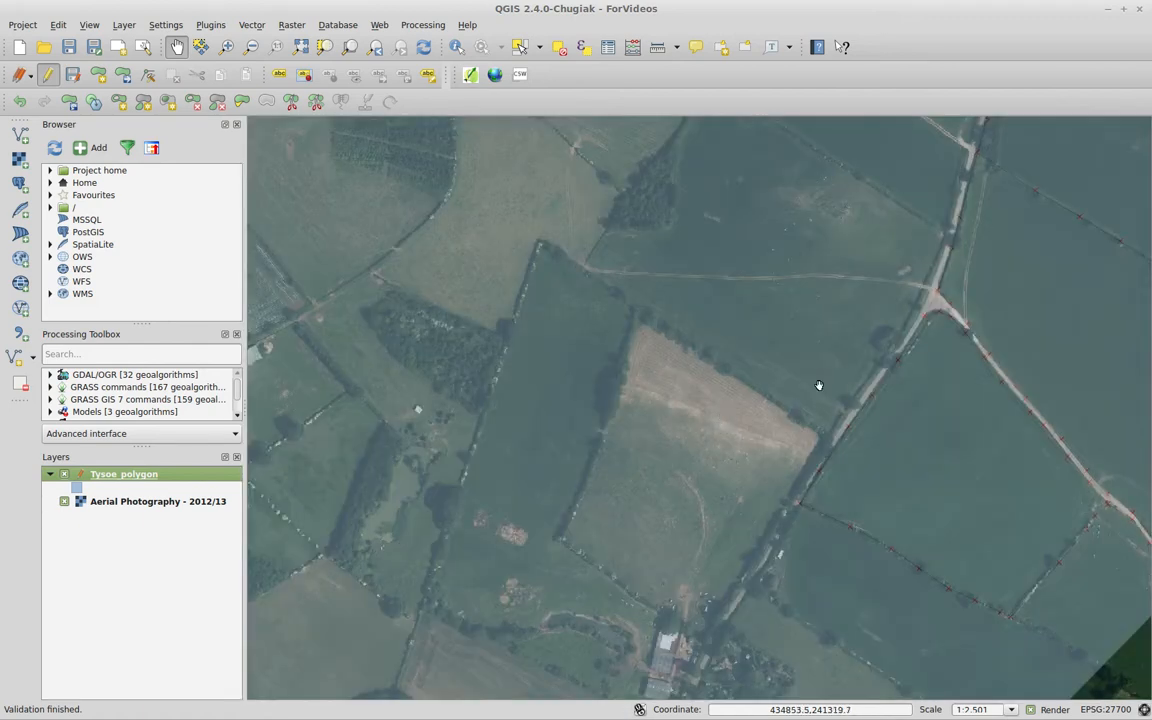
drag(818, 386, 589, 535)
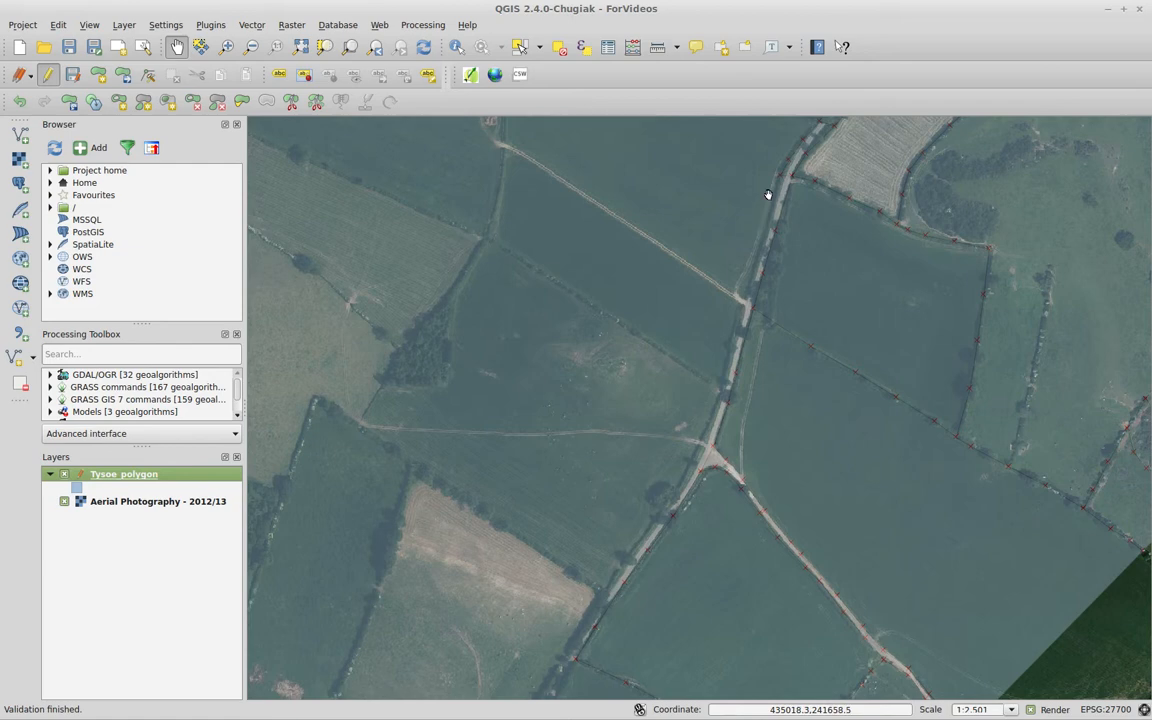
click(291, 101)
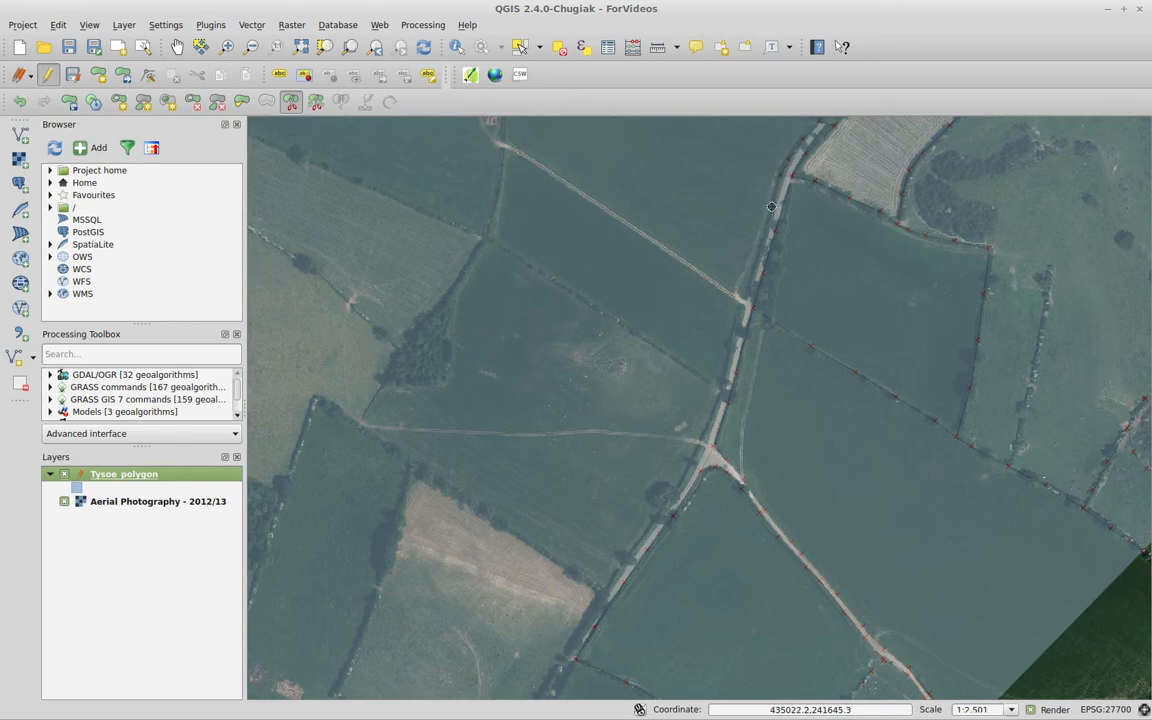
click(770, 216)
click(762, 250)
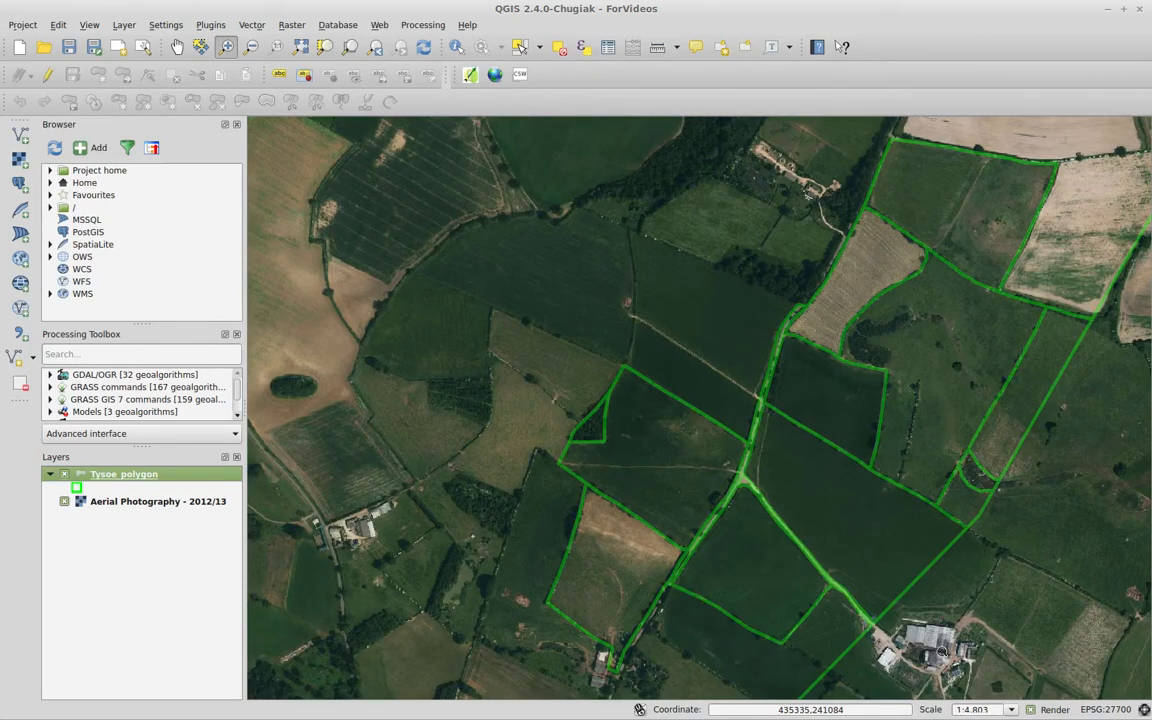
- Set the map scale to 1:2,500 and make Tysoe_polygon editable at the undivided fields north-west of the triangular wood
click(1003, 712)
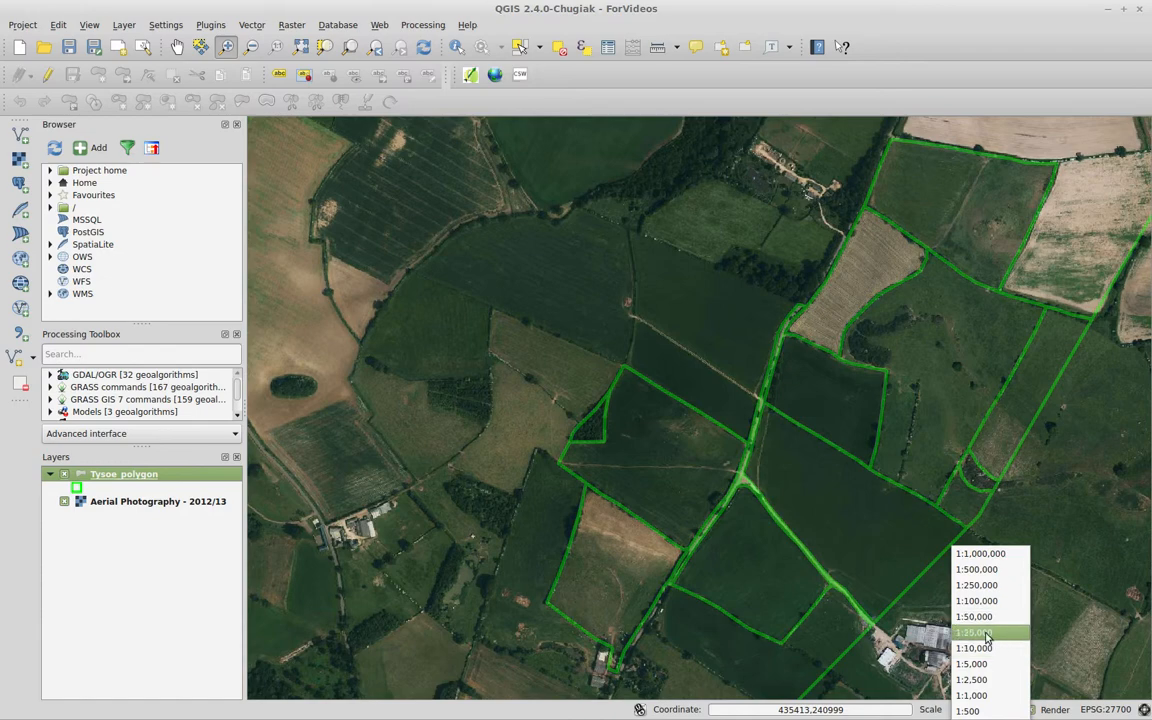
click(983, 684)
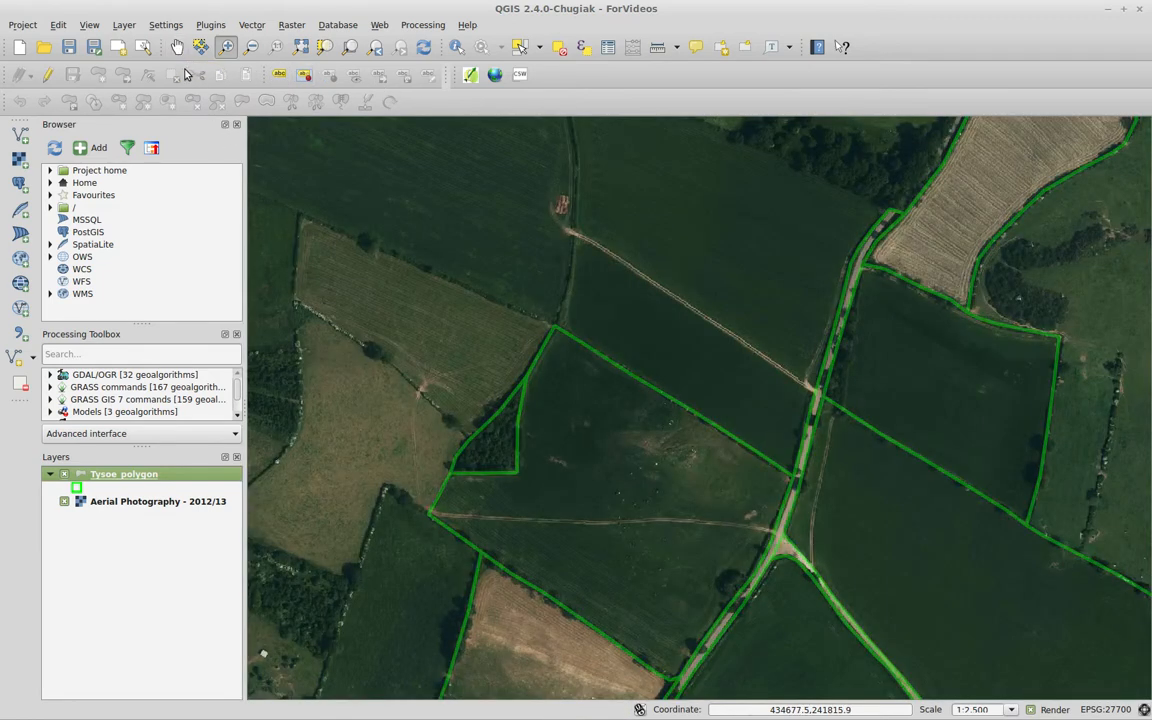
click(176, 48)
drag(417, 219, 856, 417)
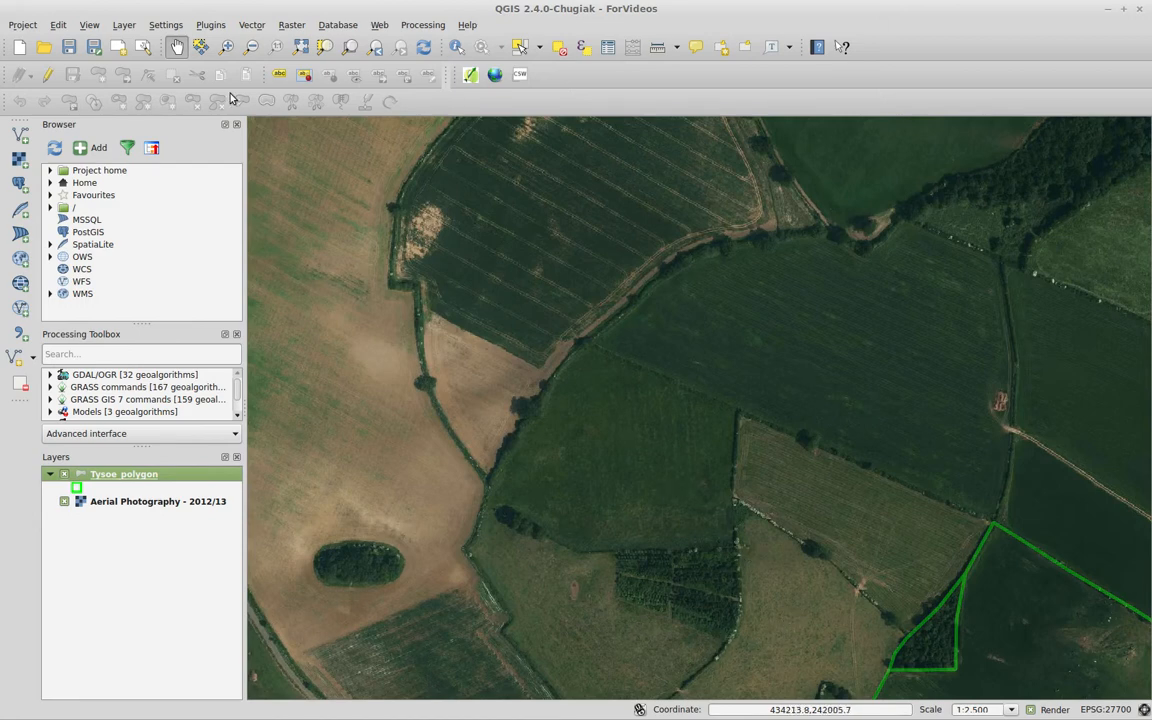
click(46, 79)
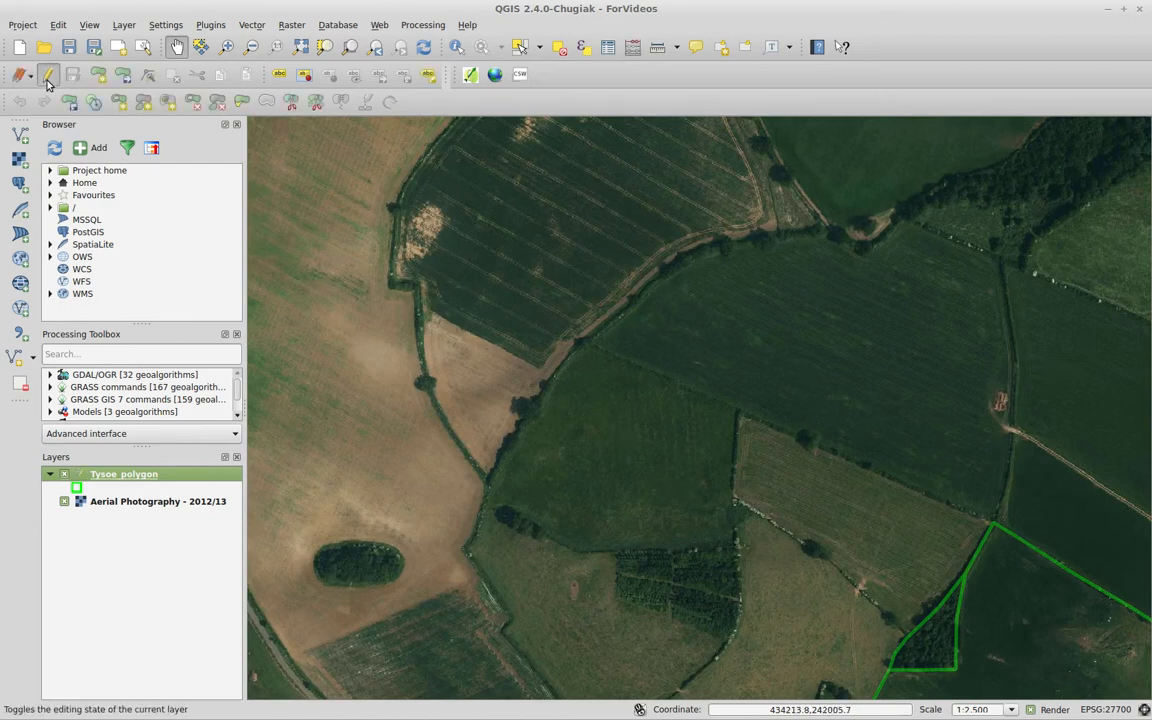
- Split off the pale field directly north-west of the small triangular wood along its hedge lines with Split Features
click(291, 104)
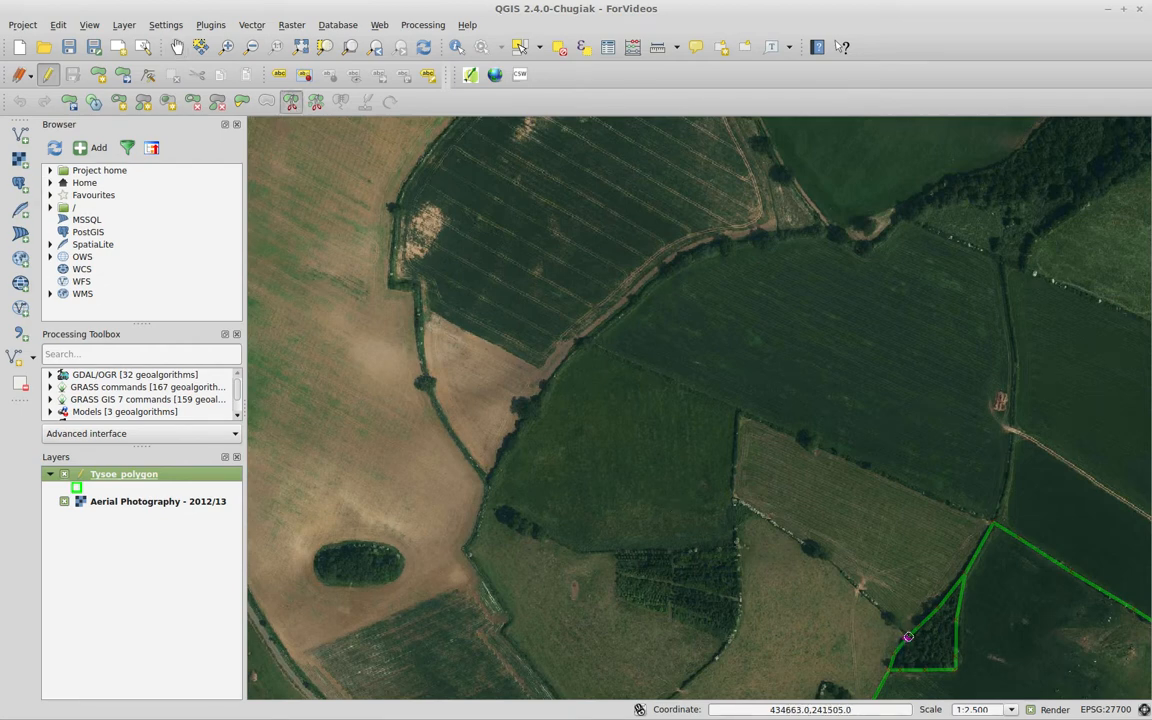
click(914, 640)
click(887, 617)
click(862, 593)
click(735, 500)
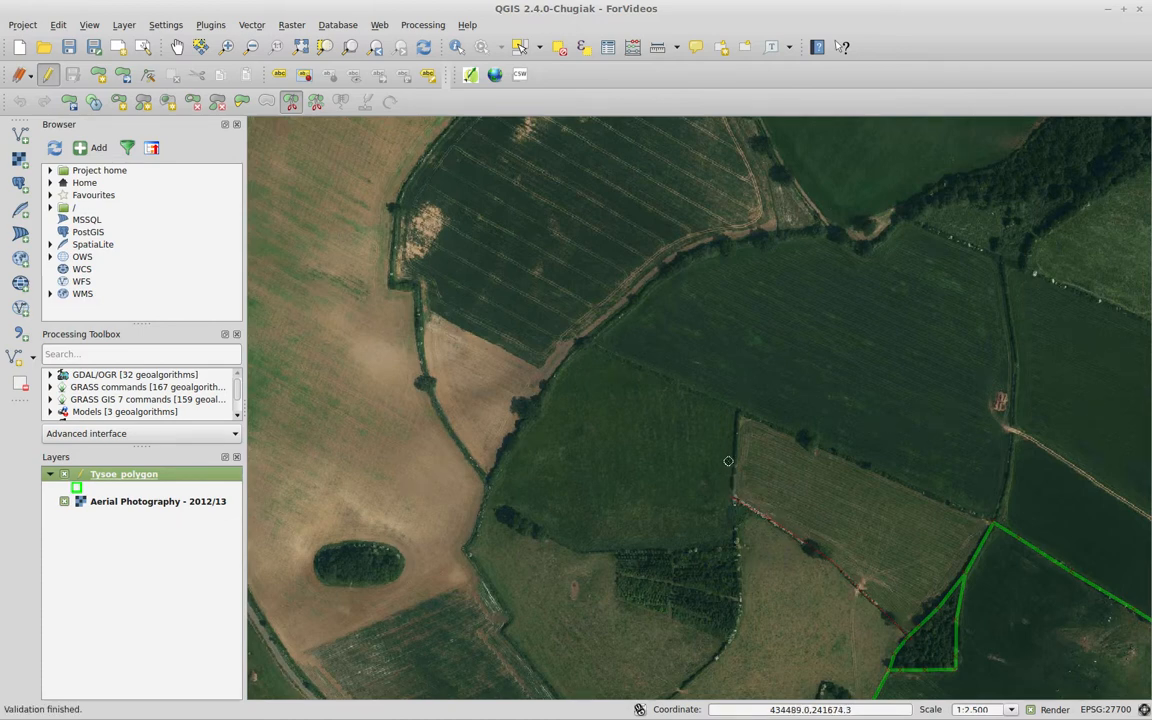
click(739, 410)
click(993, 526)
right_click(993, 526)
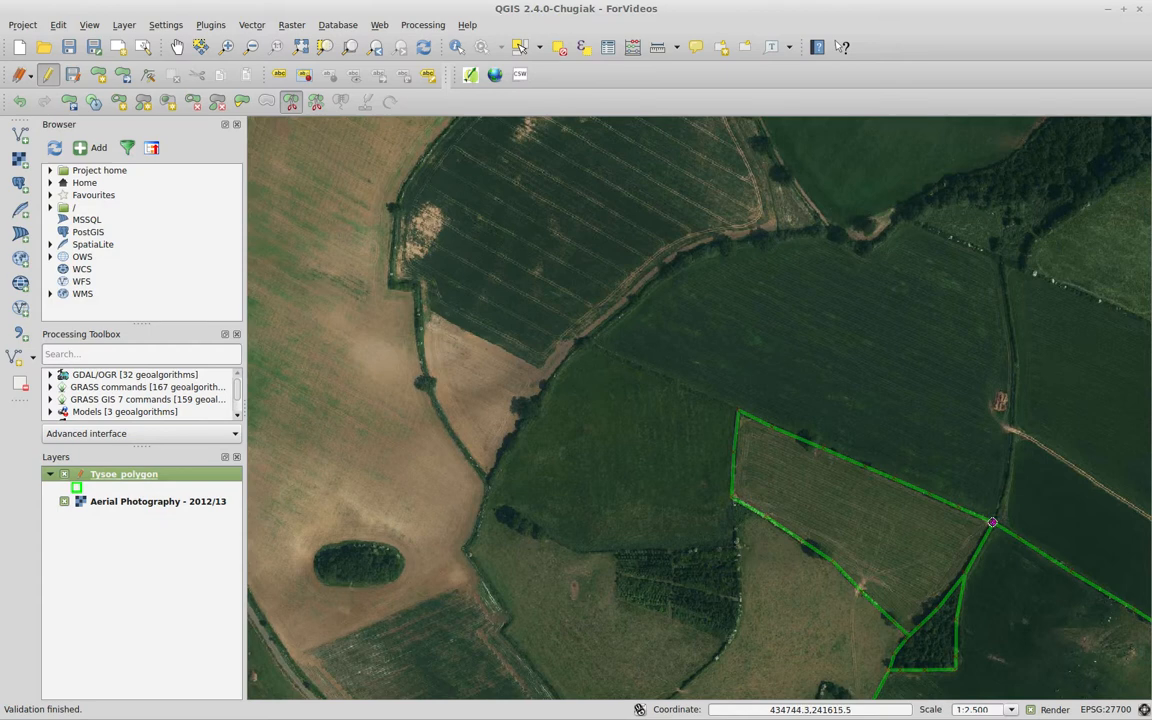
- Split off the large dark field north of the pale field, following its eastern hedge and curved northern boundary
click(1004, 494)
click(1012, 363)
click(998, 259)
click(903, 221)
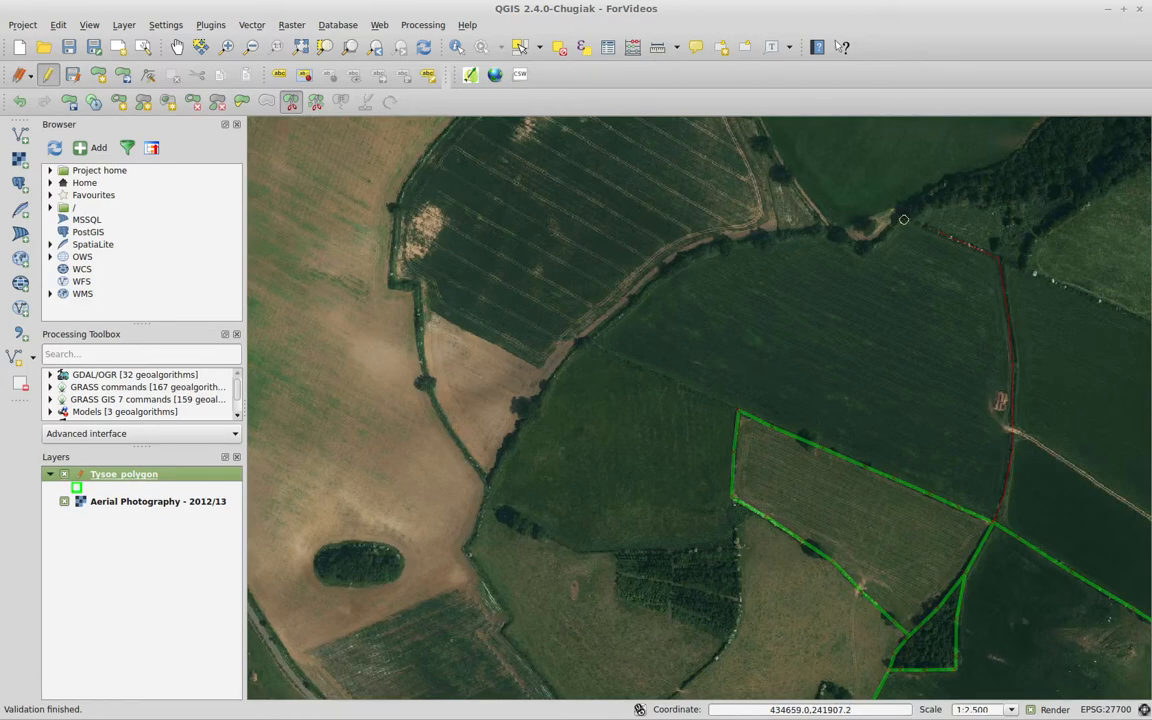
click(863, 251)
click(834, 233)
click(808, 228)
click(766, 237)
click(718, 245)
click(684, 259)
click(667, 274)
click(637, 300)
click(583, 339)
click(667, 377)
right_click(738, 411)
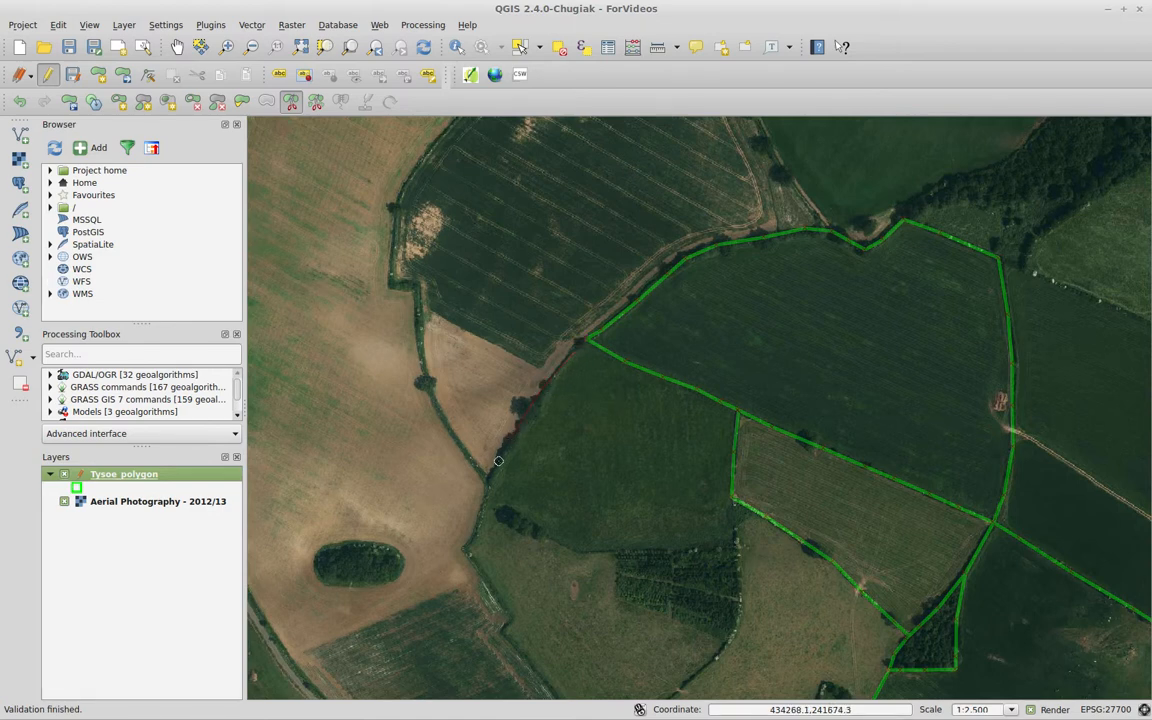
- Split off the green field west of the pale field along its curved western boundary and southern hedge
click(487, 486)
click(483, 506)
click(578, 550)
click(668, 552)
right_click(730, 495)
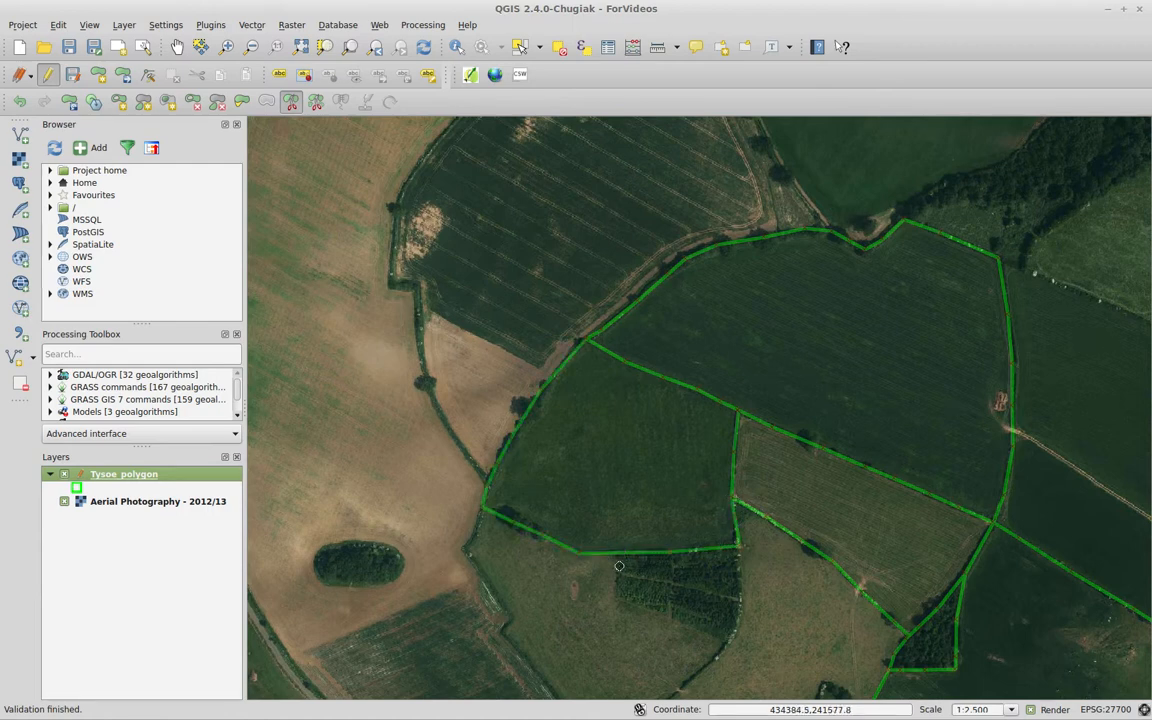
- Split off the small woodland block adjoining the southern edge of the western green field
click(618, 597)
click(730, 640)
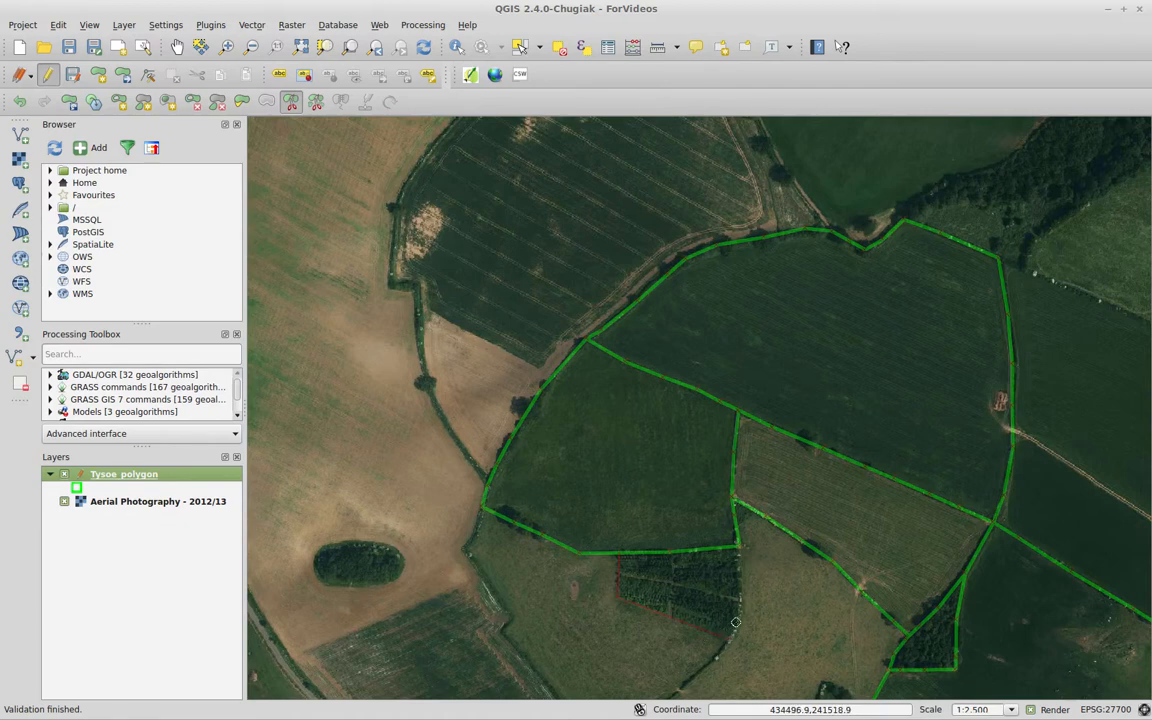
right_click(738, 547)
right_click(738, 547)
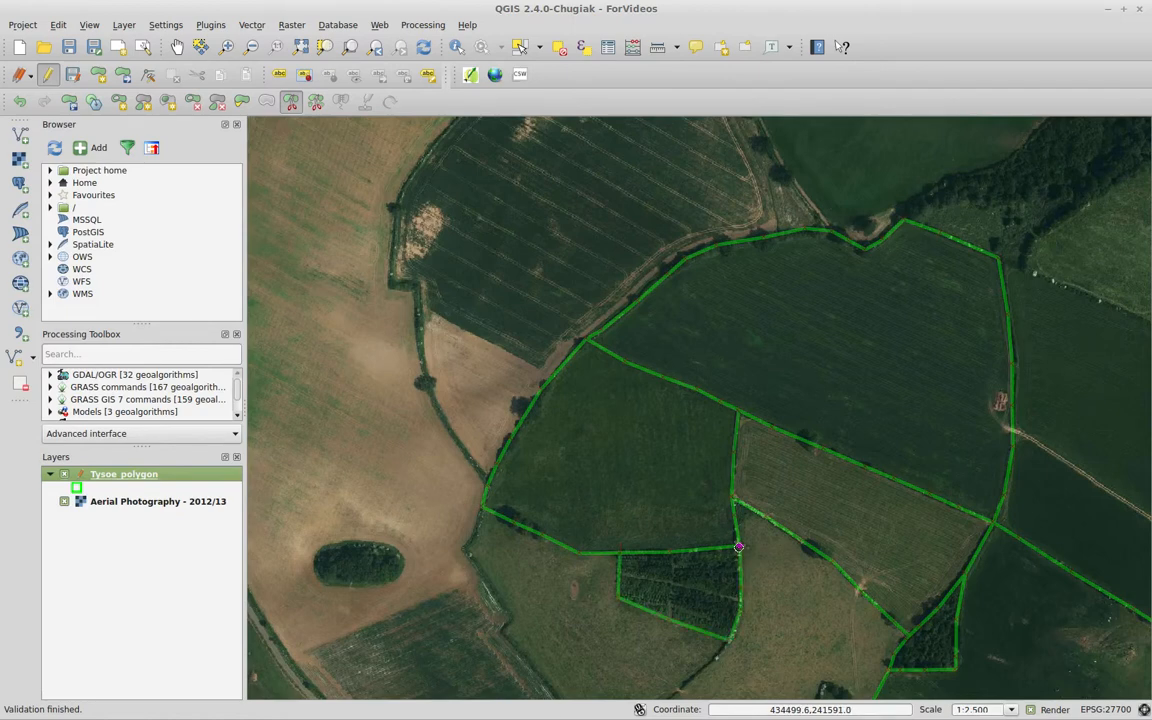
- Split off the rough green field surrounding the woodland block's western and southern sides, following its western hedge and south-eastern track to the block's southern corner
click(176, 46)
drag(699, 632, 788, 364)
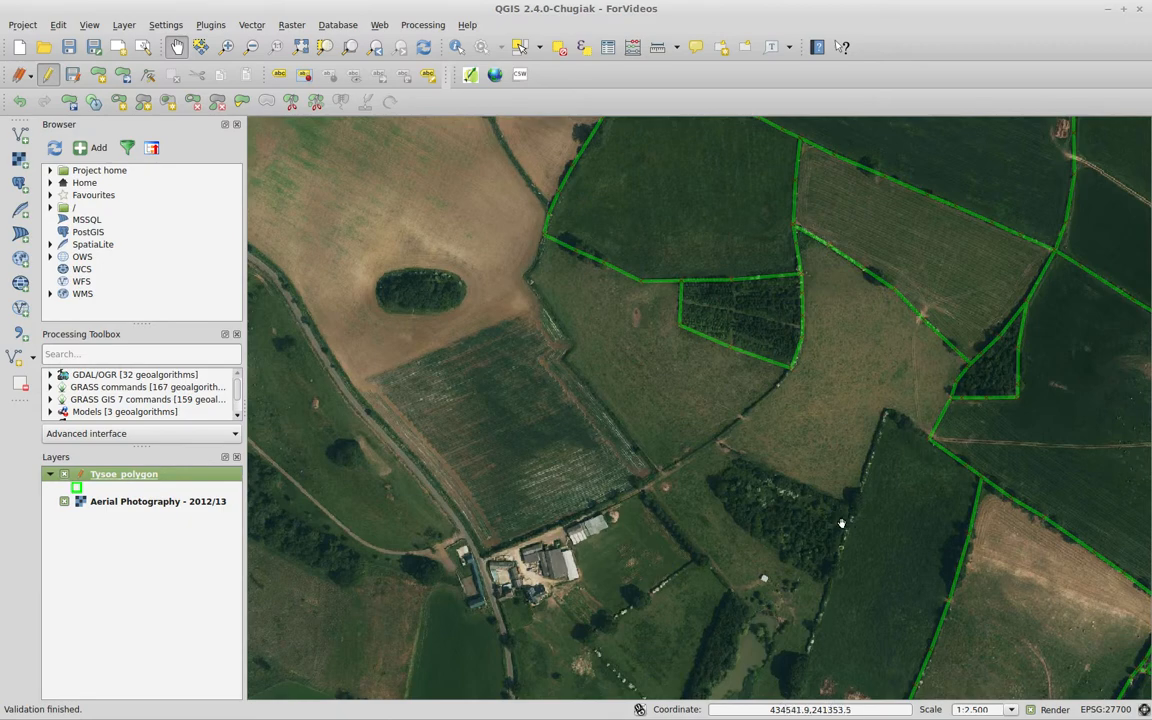
drag(773, 513, 676, 423)
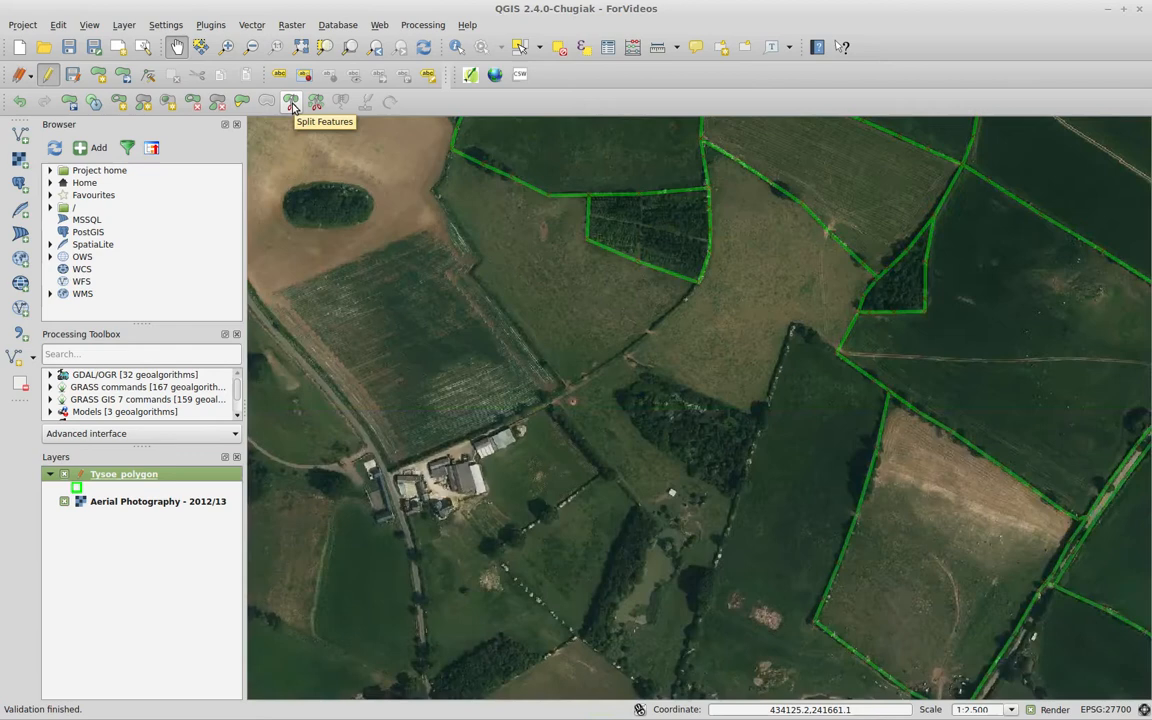
click(291, 103)
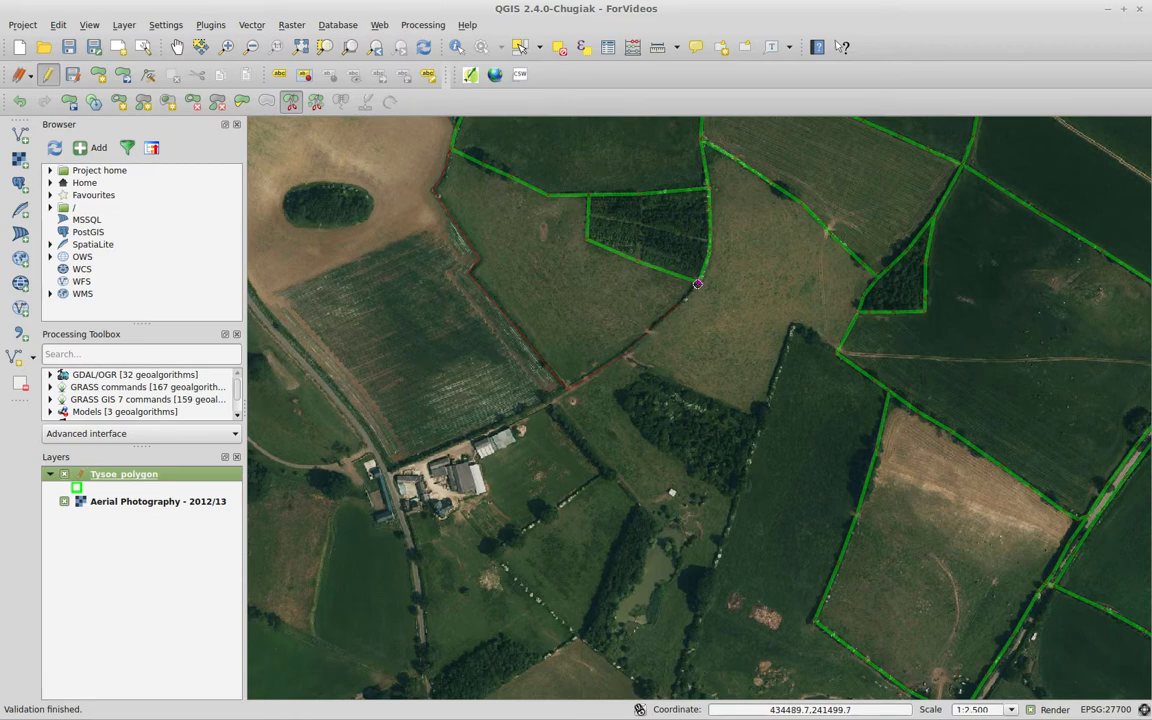
right_click(697, 284)
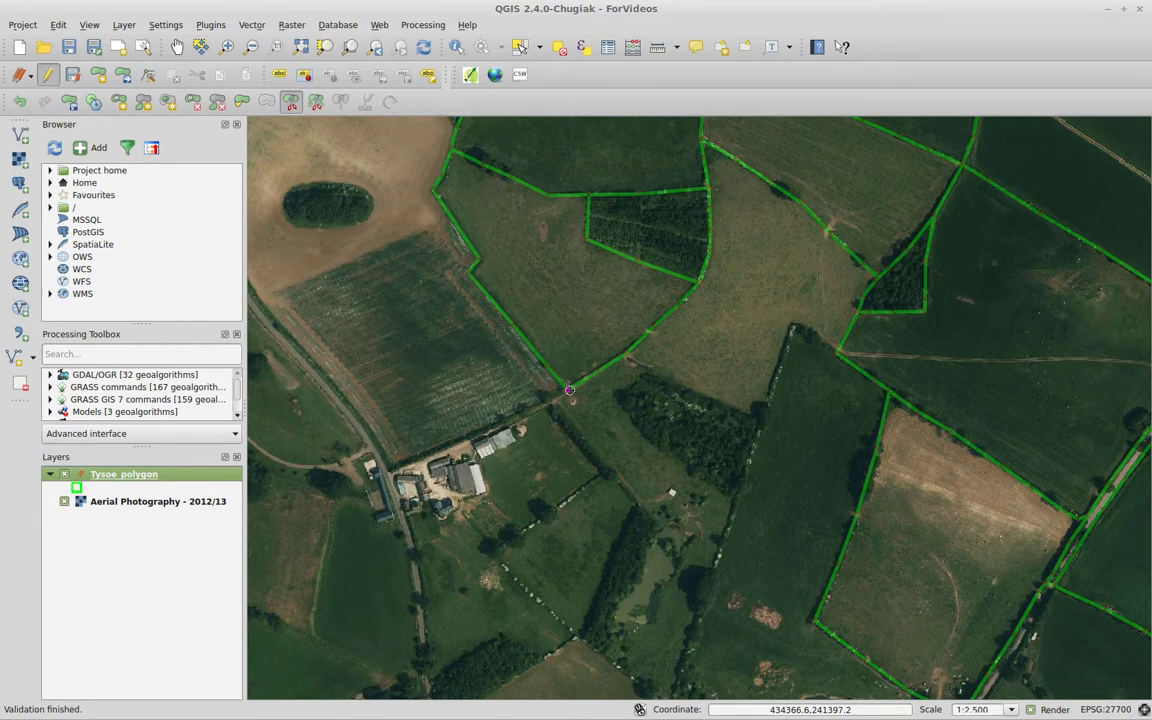
- Begin another Split Features operation for the undivided land around the farm buildings, south of the rough green field
click(176, 47)
drag(602, 497, 625, 432)
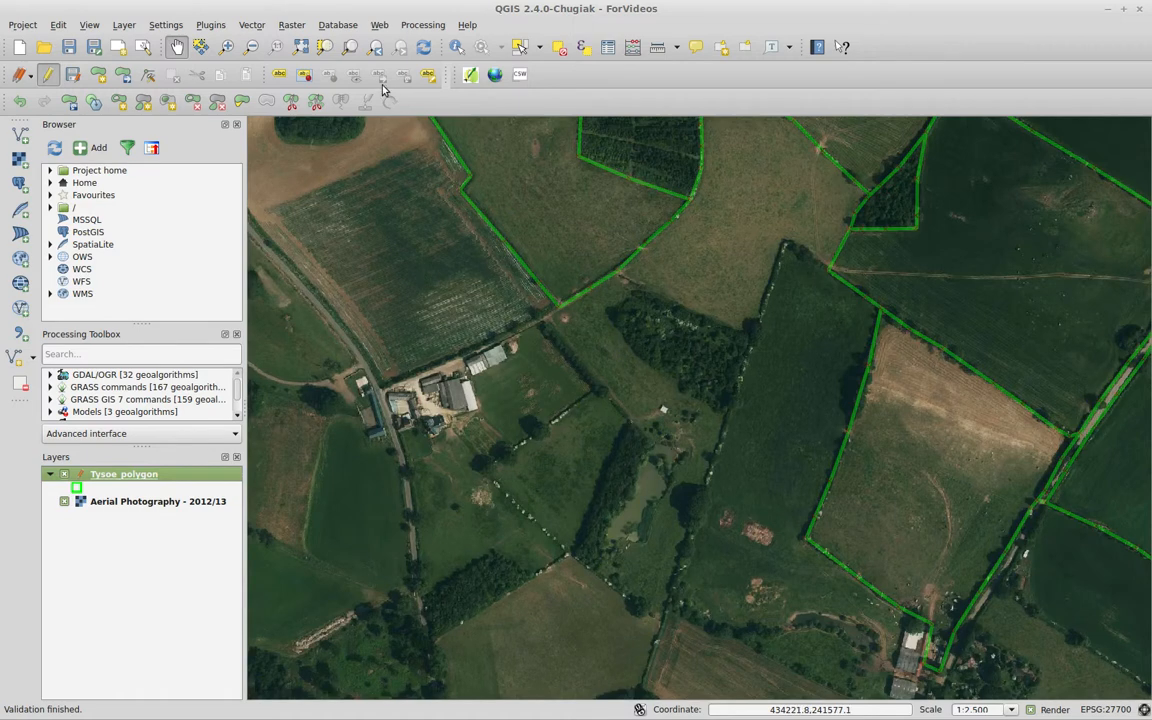
click(290, 101)
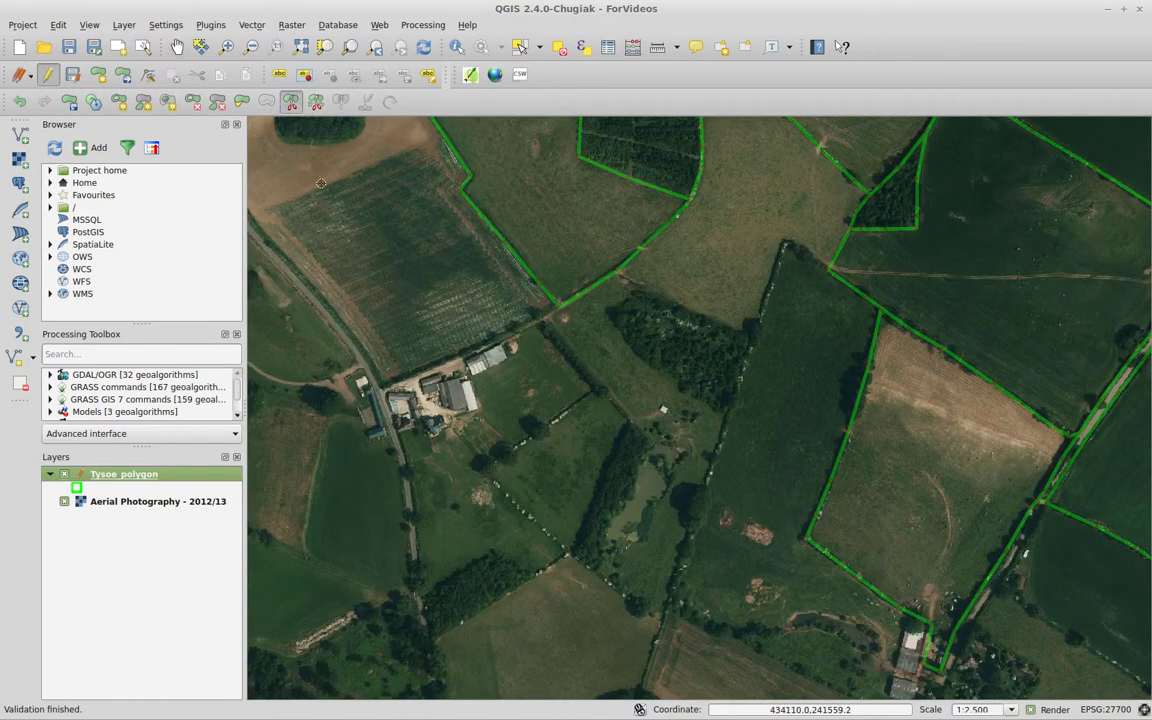